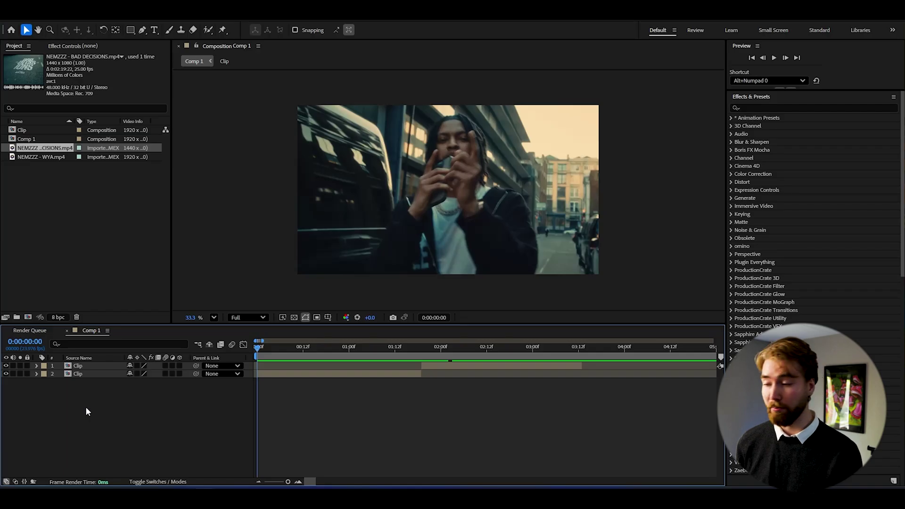
Add an adjustment layer above the two clips in Comp 1
{"action": "left_click", "coordinate": [387, 351]}
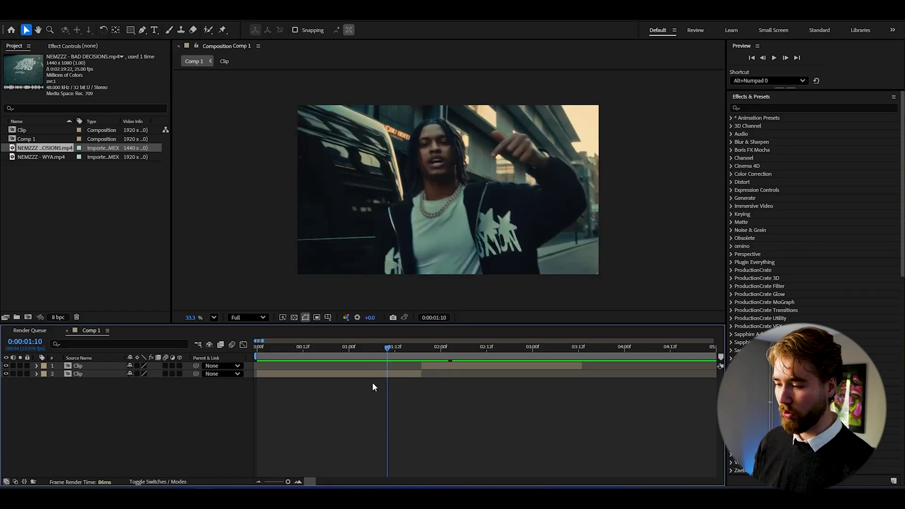
{"action": "left_click", "coordinate": [373, 351]}
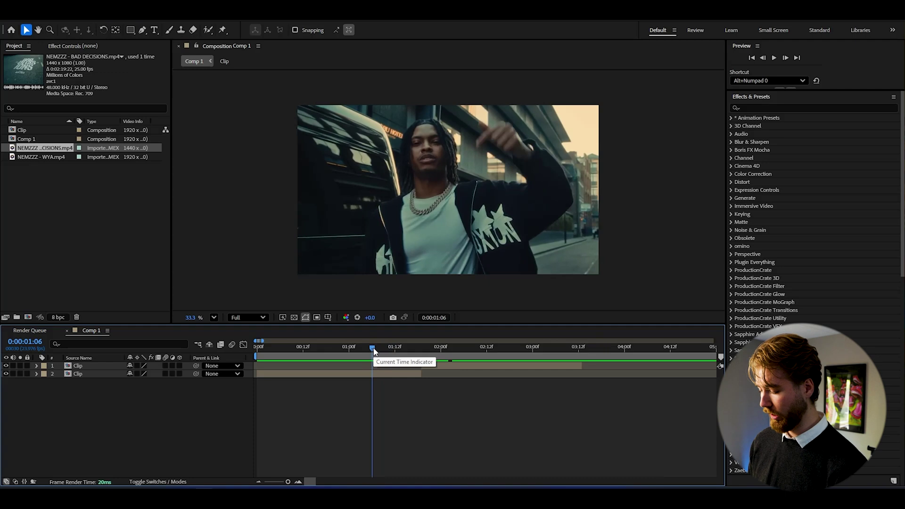
{"action": "key", "text": "ctrl+alt+y"}
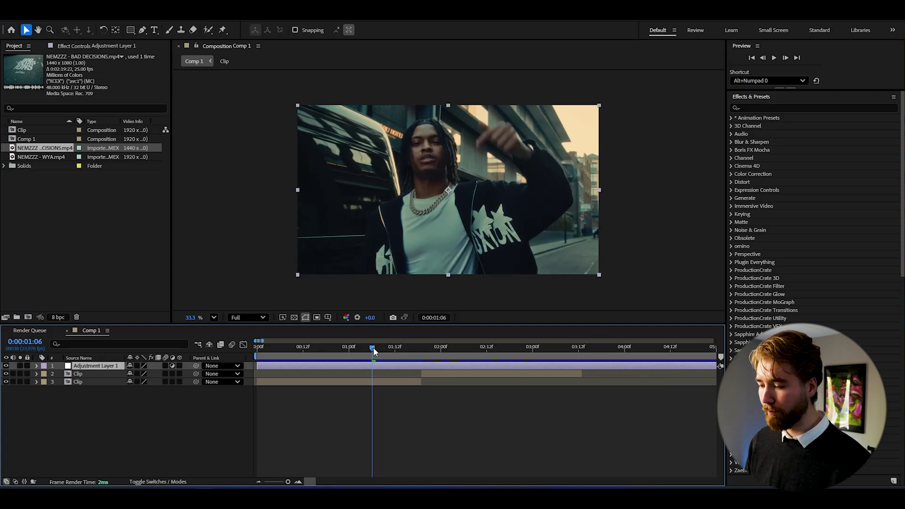
Mark the cut at 0:00:01:19 on the adjustment layer and trim the layer to run from 0:00:01:11 to 0:00:02:03
{"action": "key", "text": "space"}
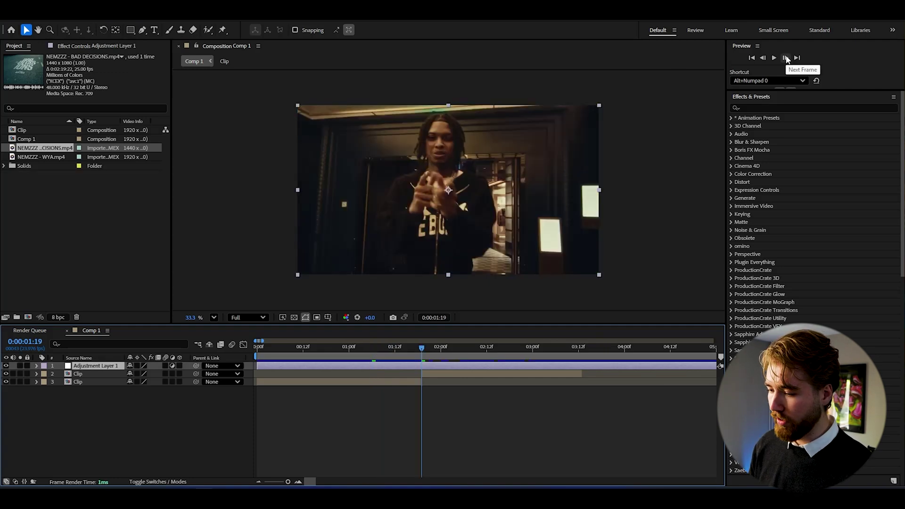
{"action": "left_click_drag", "start_coordinate": [716, 366], "coordinate": [455, 368]}
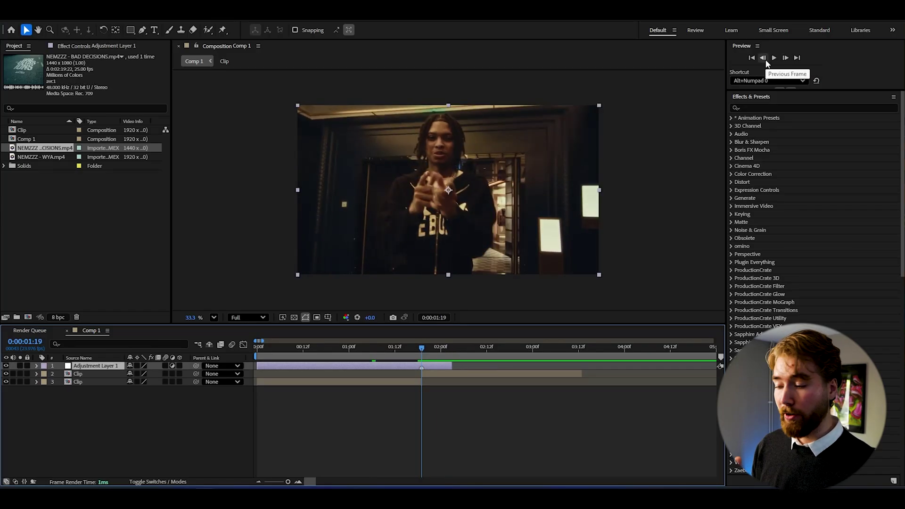
{"action": "left_click", "coordinate": [764, 59]}
{"action": "left_click", "coordinate": [388, 374]}
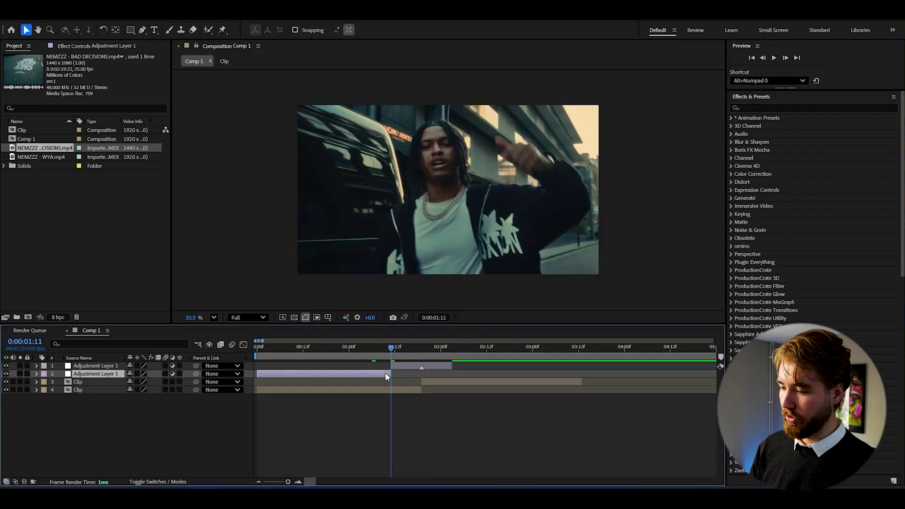
{"action": "key", "text": "Delete"}
{"action": "left_click", "coordinate": [403, 365]}
Apply Warp to the adjustment layer with the FishEye style and keyframe its Bend at -100 on the cut at 0:00:01:19
{"action": "left_click", "coordinate": [404, 347]}
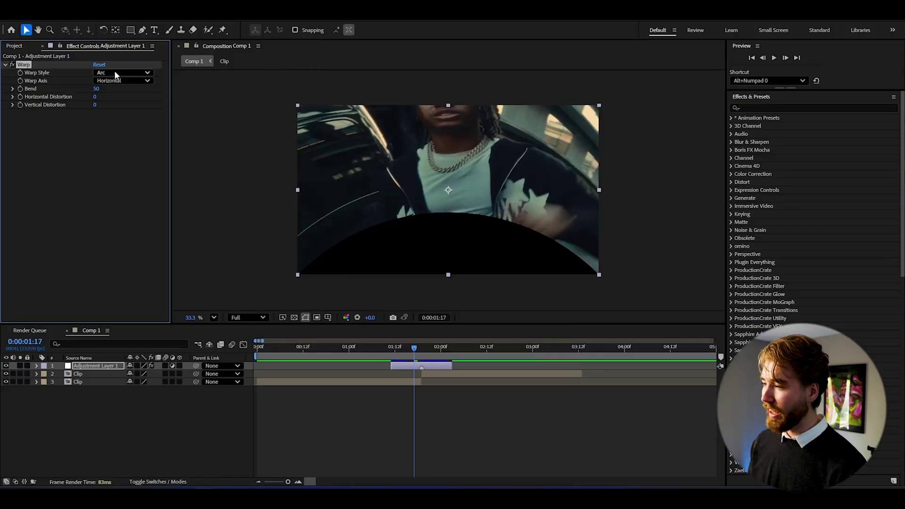
{"action": "left_click", "coordinate": [115, 72]}
{"action": "left_click", "coordinate": [121, 197]}
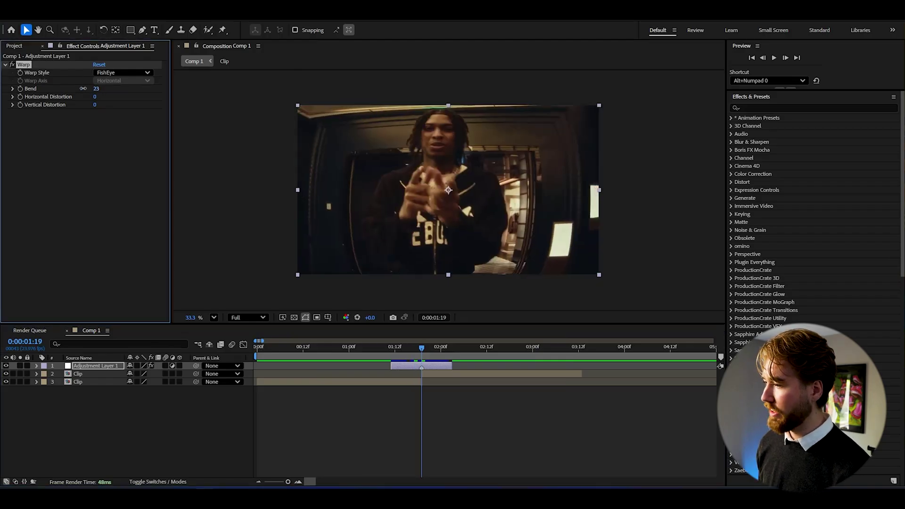
{"action": "left_click_drag", "start_coordinate": [96, 89], "coordinate": [68, 88]}
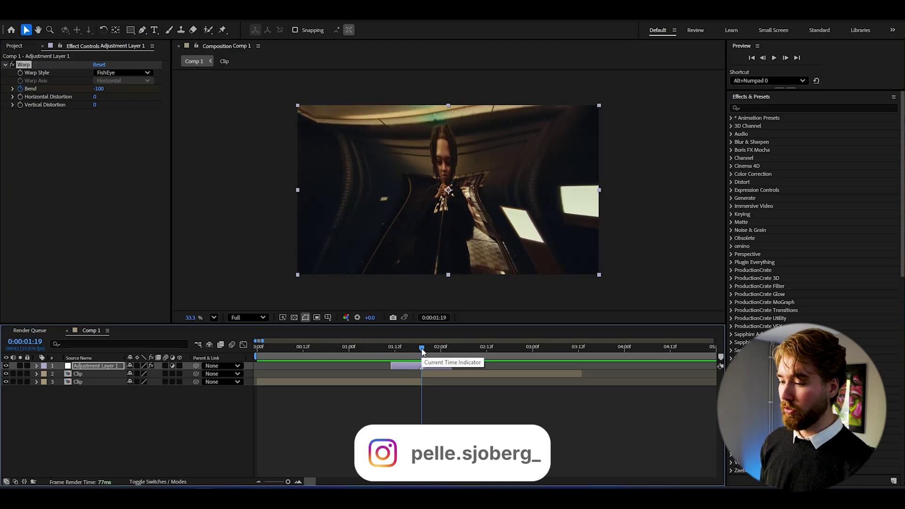
Keyframe the Warp Bend at 0 at the adjustment layer's start, 0:00:01:11, and its end, 0:00:02:03
{"action": "left_click_drag", "start_coordinate": [423, 350], "coordinate": [391, 351]}
{"action": "left_click", "coordinate": [97, 89]}
{"action": "type", "text": "0"}
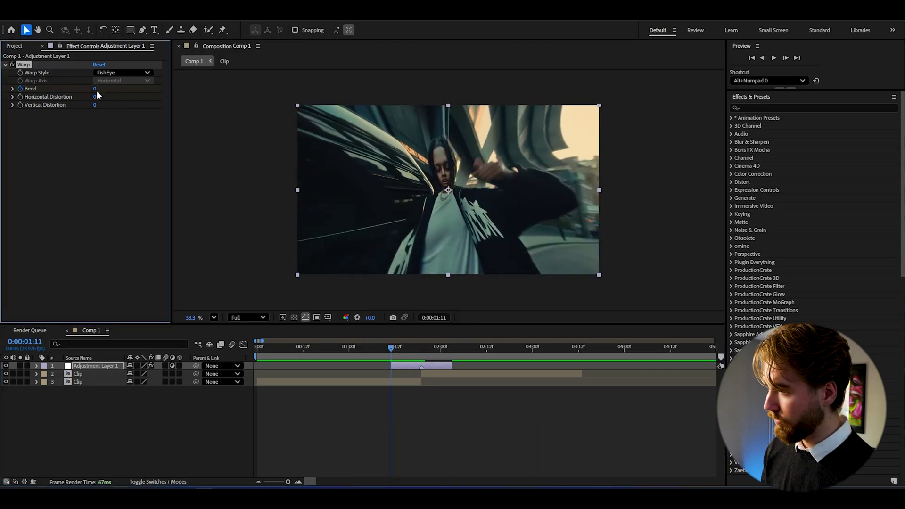
{"action": "key", "text": "Return"}
{"action": "left_click", "coordinate": [452, 349]}
{"action": "left_click", "coordinate": [97, 89]}
{"action": "type", "text": "0"}
{"action": "key", "text": "Return"}
Reveal the Warp keyframes in the timeline and apply Easy Ease to all three Bend keyframes
{"action": "left_click_drag", "start_coordinate": [398, 349], "coordinate": [429, 349]}
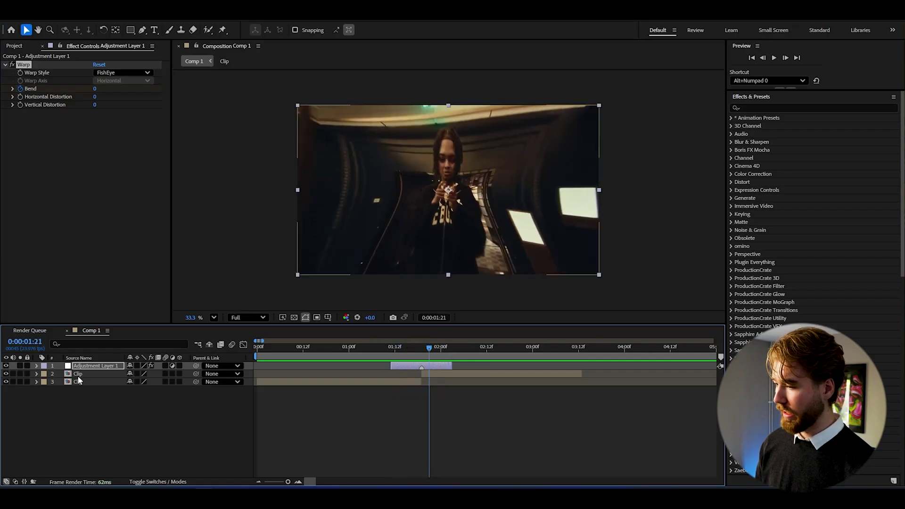
{"action": "left_click", "coordinate": [36, 365]}
{"action": "left_click", "coordinate": [46, 374]}
{"action": "left_click", "coordinate": [54, 382]}
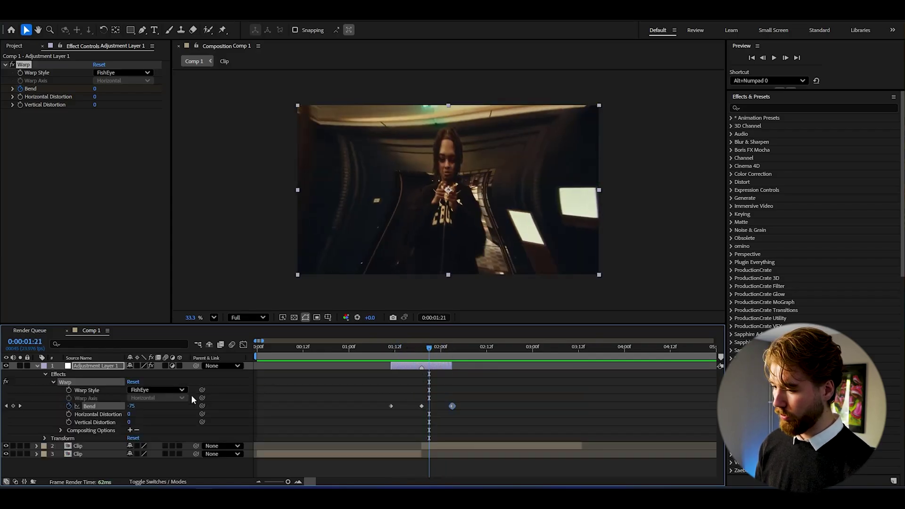
{"action": "left_click_drag", "start_coordinate": [461, 398], "coordinate": [384, 413]}
{"action": "key", "text": "F9"}
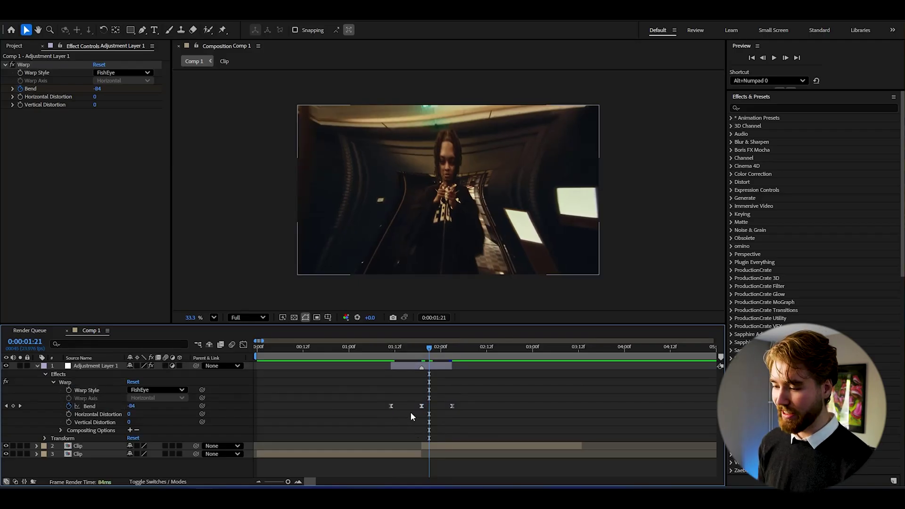
Show the Bend keyframes as a value graph in the graph editor, with the timeline magnified around the transition
{"action": "left_click", "coordinate": [391, 406]}
{"action": "left_click", "coordinate": [242, 345]}
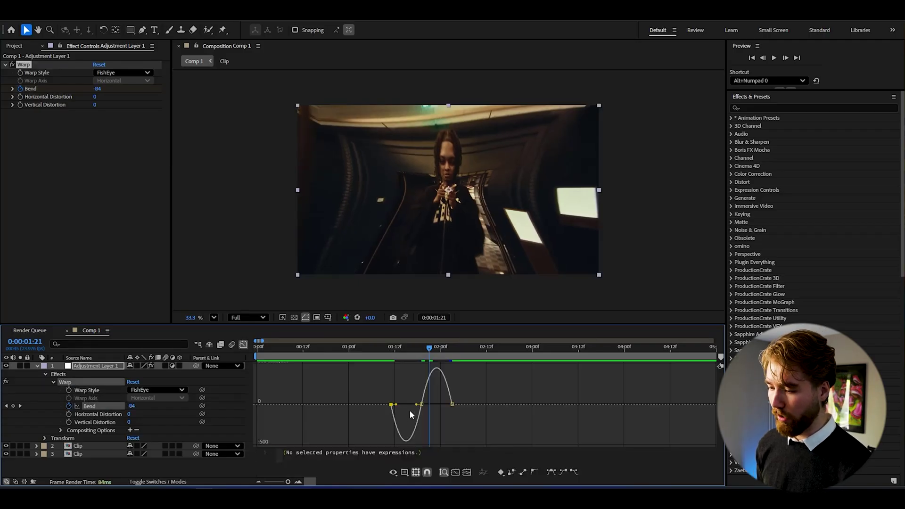
{"action": "right_click", "coordinate": [396, 385]}
{"action": "left_click", "coordinate": [417, 288]}
{"action": "left_click", "coordinate": [299, 482]}
{"action": "left_click", "coordinate": [299, 481]}
Shape the Bend curve into a sharp dip at the cut by extending the outer handles to 0:00:01:19 and shortening the middle ones
{"action": "left_click_drag", "start_coordinate": [316, 367], "coordinate": [433, 365]}
{"action": "key", "text": "ctrl+z"}
{"action": "left_click_drag", "start_coordinate": [319, 369], "coordinate": [454, 375]}
{"action": "left_click_drag", "start_coordinate": [396, 358], "coordinate": [368, 357]}
{"action": "left_click_drag", "start_coordinate": [359, 441], "coordinate": [399, 440]}
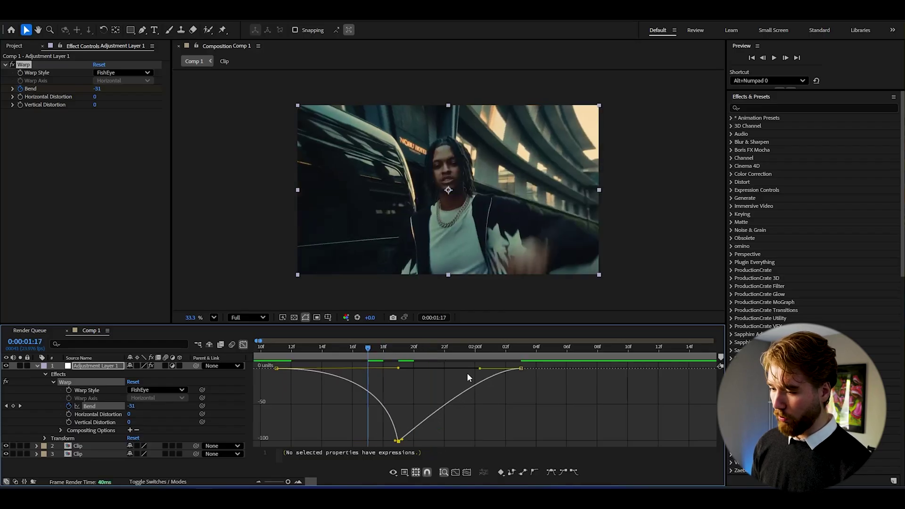
{"action": "left_click_drag", "start_coordinate": [477, 366], "coordinate": [282, 352]}
{"action": "key", "text": "space"}
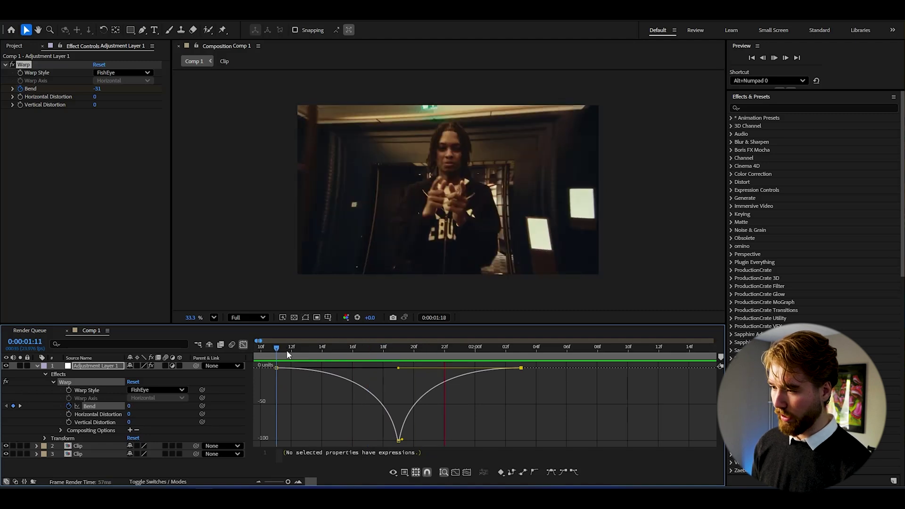
{"action": "left_click", "coordinate": [243, 344]}
Apply CC Lens to the adjustment layer and set its Size to 140
{"action": "left_click_drag", "start_coordinate": [291, 349], "coordinate": [456, 356]}
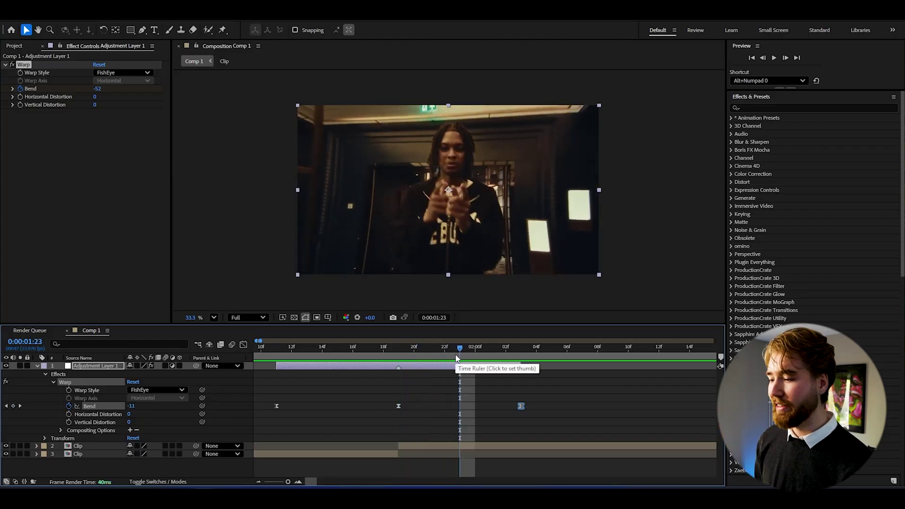
{"action": "left_click", "coordinate": [338, 357]}
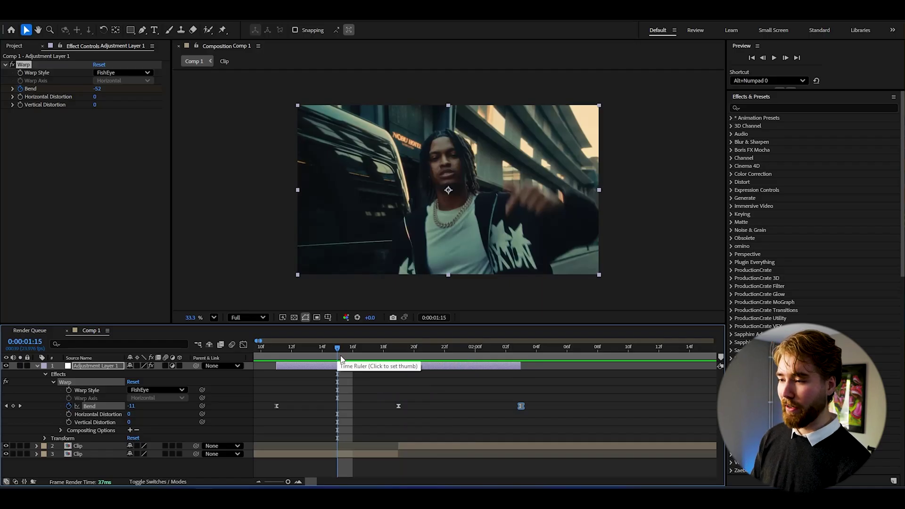
{"action": "key", "text": "ctrl+space"}
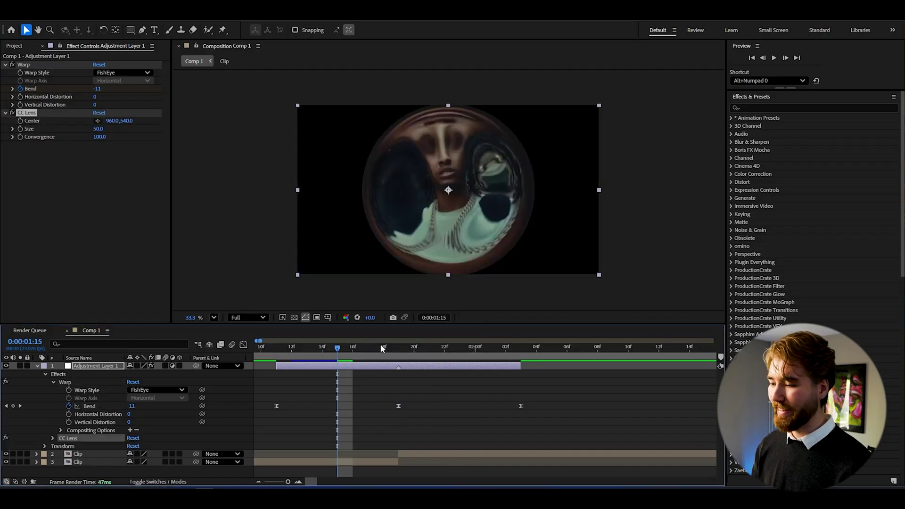
{"action": "mouse_move", "coordinate": [381, 350]}
{"action": "left_mouse_down"}
{"action": "mouse_move", "coordinate": [417, 355]}
{"action": "mouse_move", "coordinate": [390, 356]}
{"action": "left_mouse_up"}
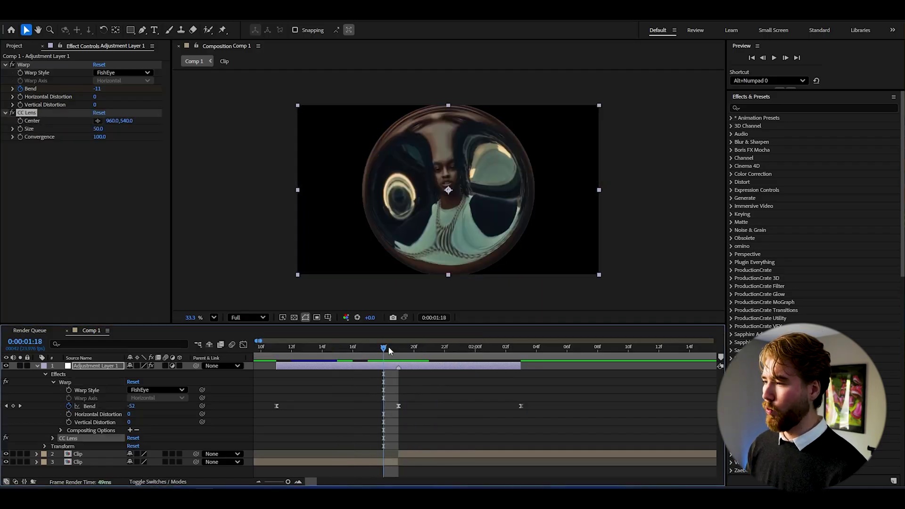
{"action": "left_click_drag", "start_coordinate": [96, 129], "coordinate": [141, 129]}
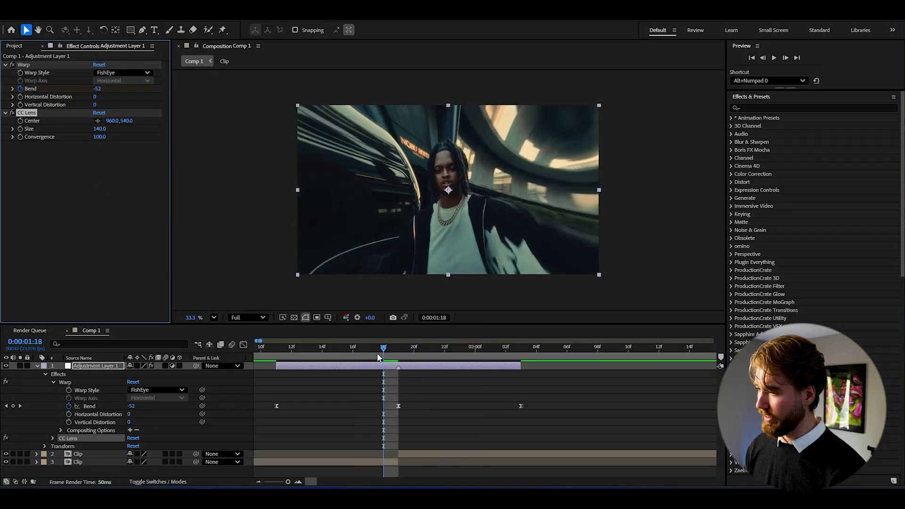
Keyframe the CC Lens Convergence at 100 on the cut at 0:00:01:19, and at 0 at 0:00:01:11 and 0:00:02:03
{"action": "key", "text": "k"}
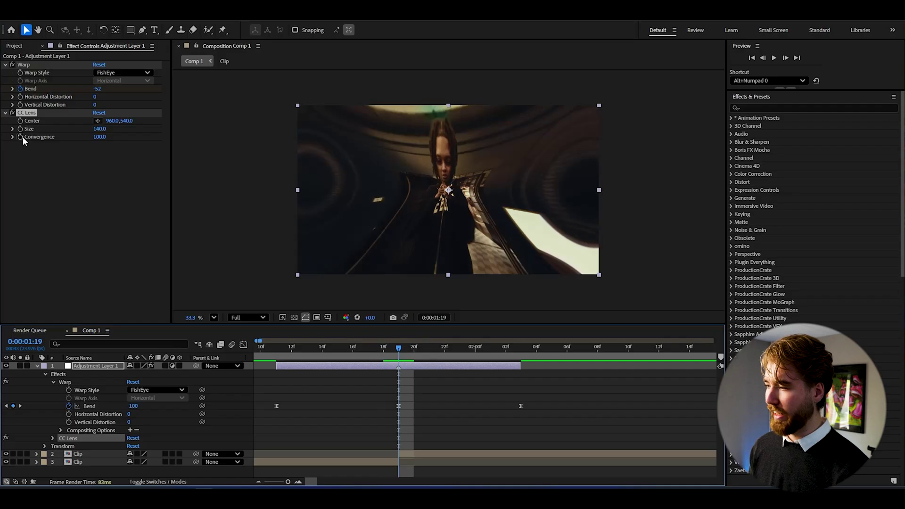
{"action": "left_click", "coordinate": [22, 137]}
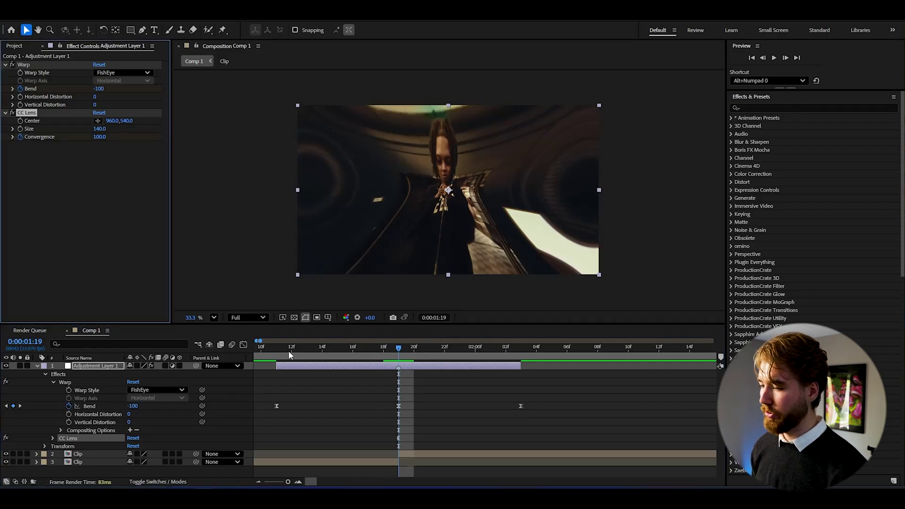
{"action": "left_click", "coordinate": [276, 357]}
{"action": "left_click", "coordinate": [97, 137]}
{"action": "type", "text": "0"}
{"action": "key", "text": "Return"}
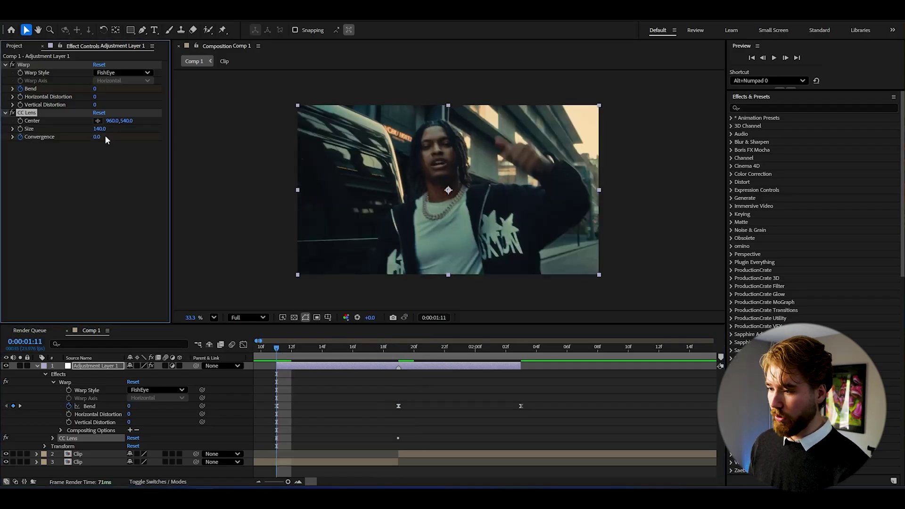
{"action": "left_click_drag", "start_coordinate": [509, 353], "coordinate": [521, 353]}
{"action": "left_click", "coordinate": [99, 137]}
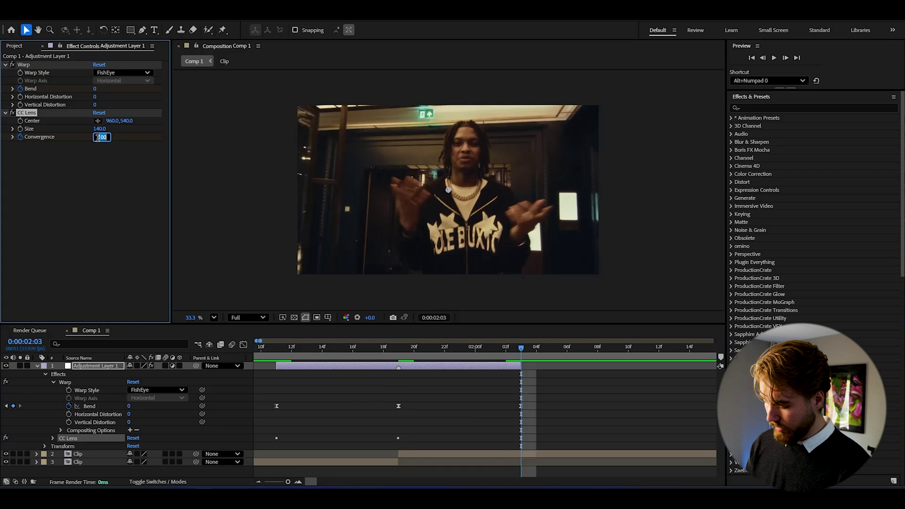
{"action": "type", "text": "0"}
{"action": "key", "text": "Return"}
Reveal the CC Lens properties in the timeline and apply Easy Ease to all Convergence keyframes
{"action": "left_click", "coordinate": [53, 439]}
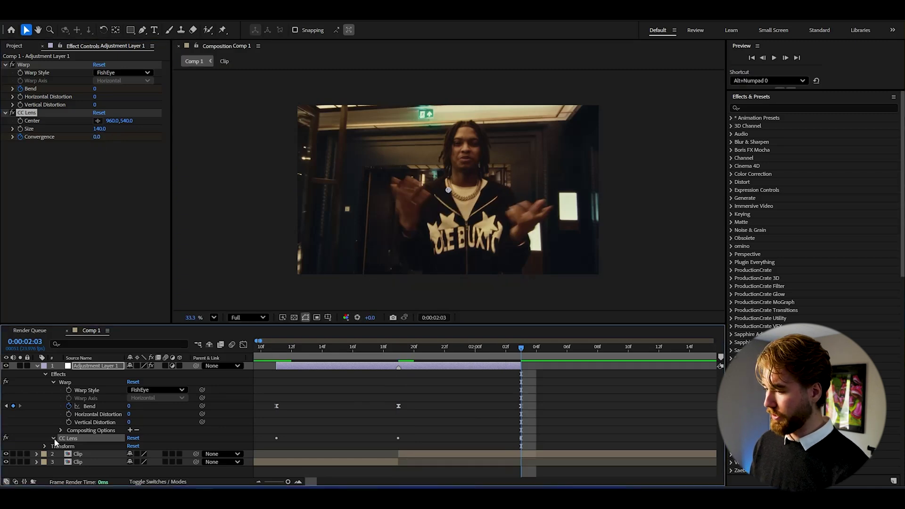
{"action": "scroll", "coordinate": [468, 406], "scroll_direction": "down", "scroll_amount": 2}
{"action": "left_click_drag", "start_coordinate": [557, 414], "coordinate": [277, 449]}
{"action": "key", "text": "F9"}
Shape the Convergence value curve into a sharp peak at the cut by extending both outer handles to 0:00:01:19
{"action": "left_click", "coordinate": [308, 449]}
{"action": "left_click", "coordinate": [277, 441]}
{"action": "key", "text": "shift+F3"}
{"action": "left_click_drag", "start_coordinate": [317, 443], "coordinate": [425, 446]}
{"action": "mouse_move", "coordinate": [358, 368]}
{"action": "left_mouse_down"}
{"action": "mouse_move", "coordinate": [439, 380]}
{"action": "mouse_move", "coordinate": [370, 377]}
{"action": "left_mouse_up"}
{"action": "left_click_drag", "start_coordinate": [480, 441], "coordinate": [396, 441]}
{"action": "left_click_drag", "start_coordinate": [321, 348], "coordinate": [282, 347]}
Preview the combined warp and lens transition from 0:00:01:11
{"action": "key", "text": "space"}
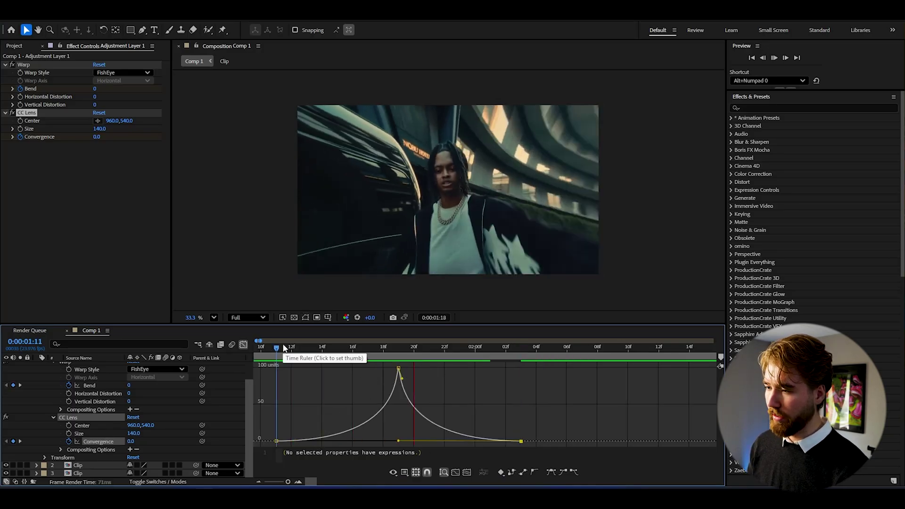
{"action": "left_click", "coordinate": [475, 347]}
{"action": "left_click_drag", "start_coordinate": [475, 347], "coordinate": [293, 353]}
{"action": "key", "text": "space"}
{"action": "left_click", "coordinate": [312, 353]}
Enable motion blur for the adjustment layer and the composition, and preview the transition
{"action": "key", "text": "ctrl+space"}
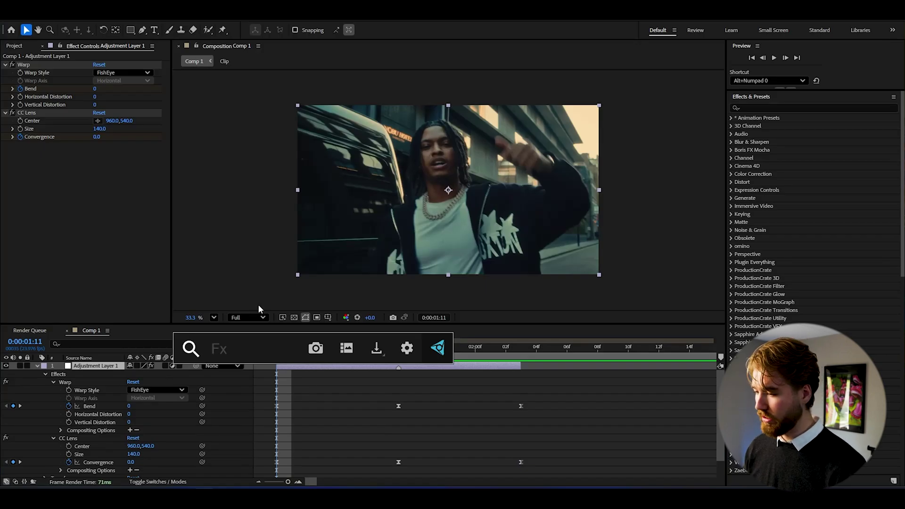
{"action": "left_click", "coordinate": [255, 407]}
{"action": "left_click", "coordinate": [165, 366]}
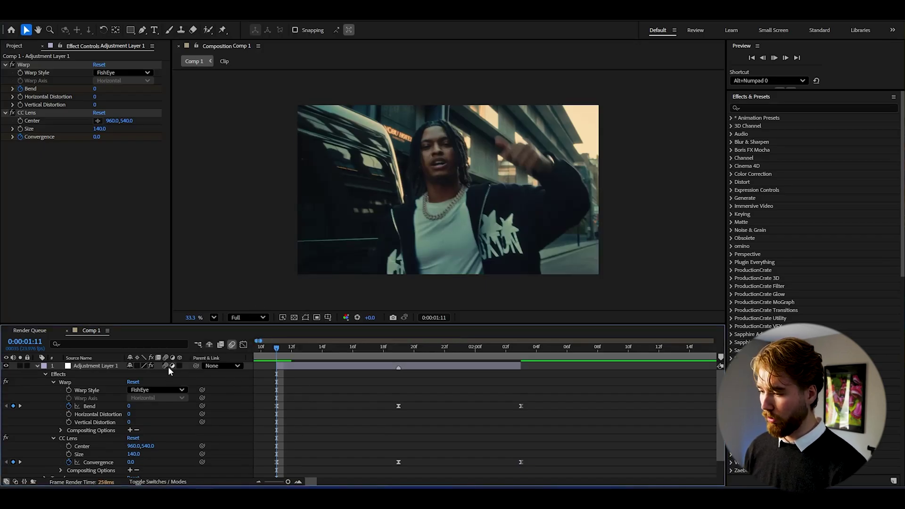
{"action": "key", "text": "space"}
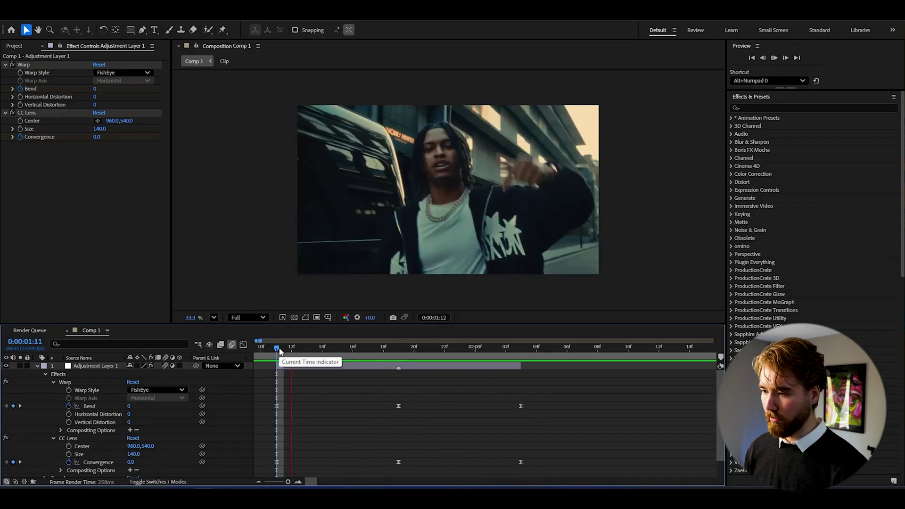
Apply Radial Blur to the adjustment layer and set its Type to Zoom
{"action": "key", "text": "ctrl+space"}
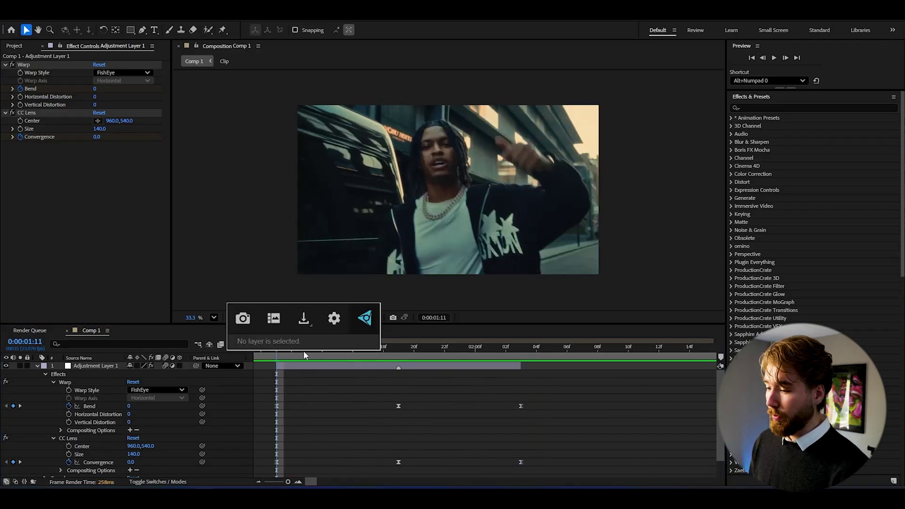
{"action": "left_click", "coordinate": [291, 359]}
{"action": "middle_click", "coordinate": [291, 359]}
{"action": "type", "text": "rad"}
{"action": "left_click", "coordinate": [291, 359]}
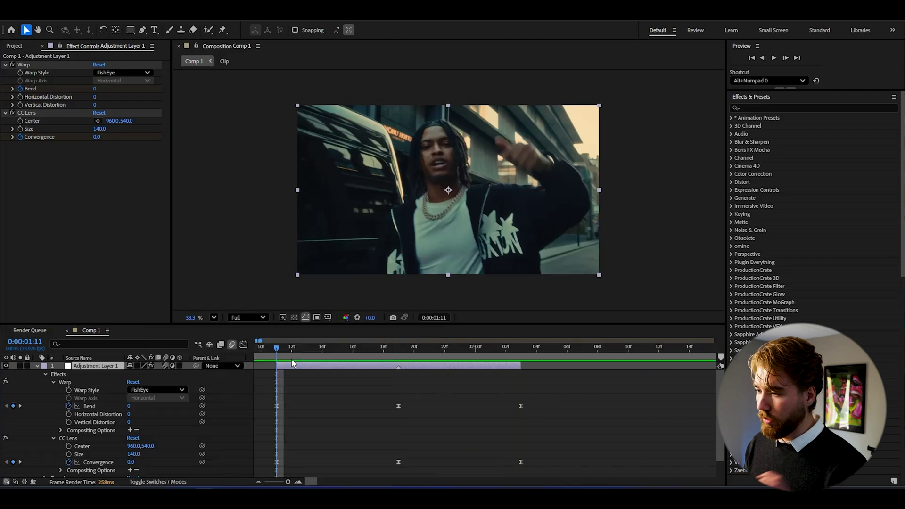
{"action": "left_click", "coordinate": [333, 351]}
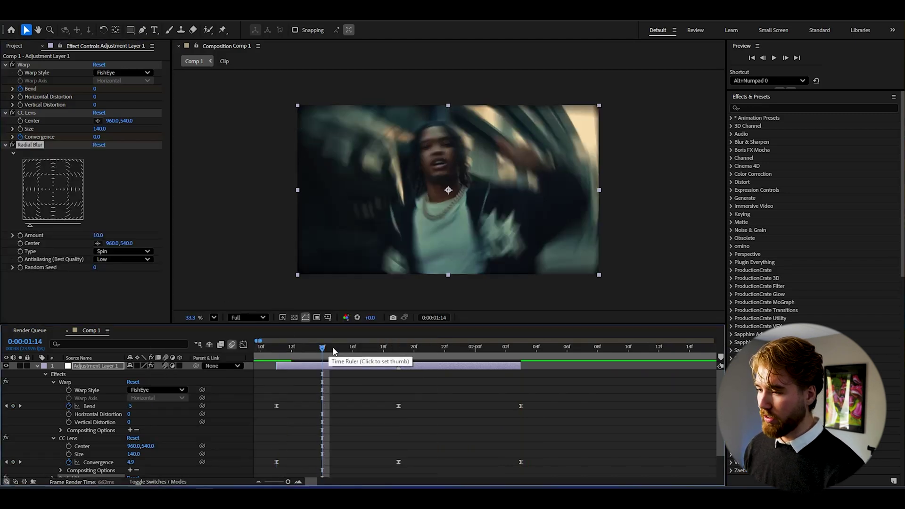
{"action": "left_click_drag", "start_coordinate": [315, 350], "coordinate": [278, 349]}
{"action": "left_click", "coordinate": [124, 252]}
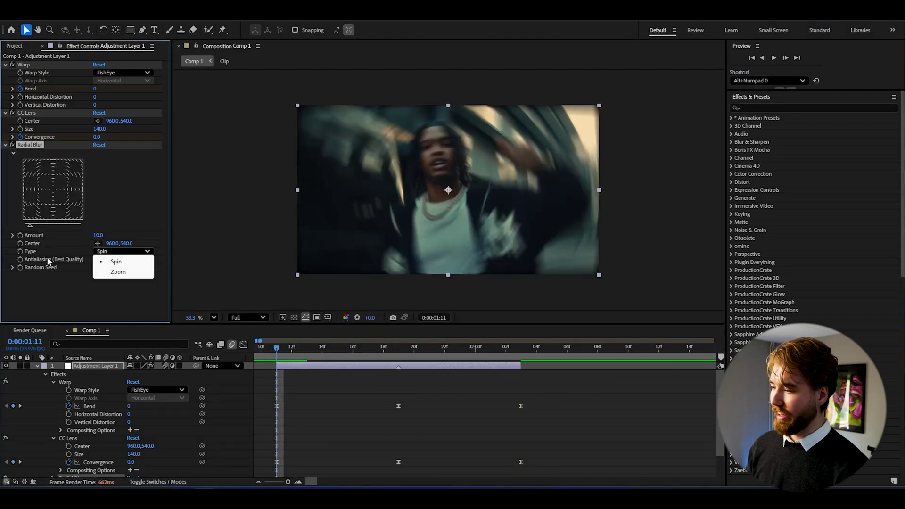
{"action": "left_click", "coordinate": [105, 272]}
Set the Radial Blur Amount to 100 at the cut, at 0:00:01:19
{"action": "left_click", "coordinate": [435, 392]}
{"action": "key", "text": "k"}
{"action": "left_click", "coordinate": [98, 235]}
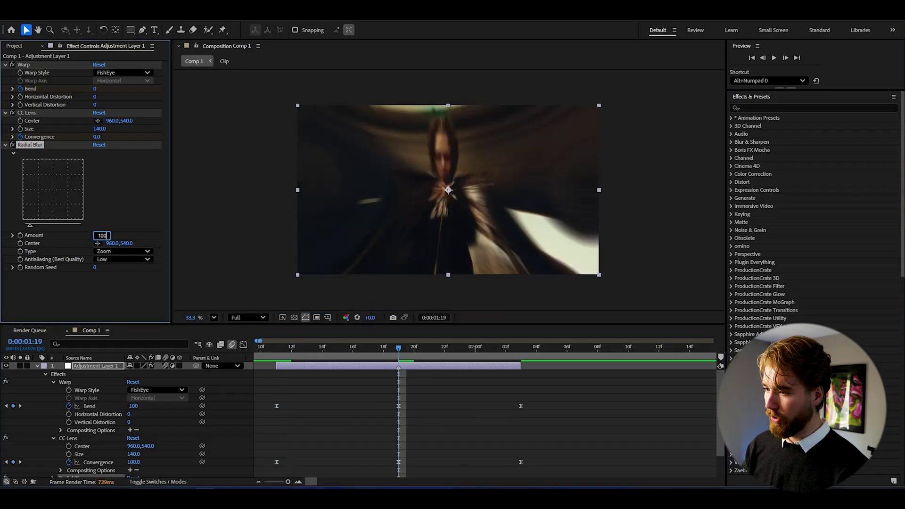
{"action": "type", "text": "100"}
{"action": "key", "text": "Return"}
Set the Radial Blur Amount to 0 at the adjustment layer's start, at 0:00:01:11
{"action": "left_click", "coordinate": [357, 348]}
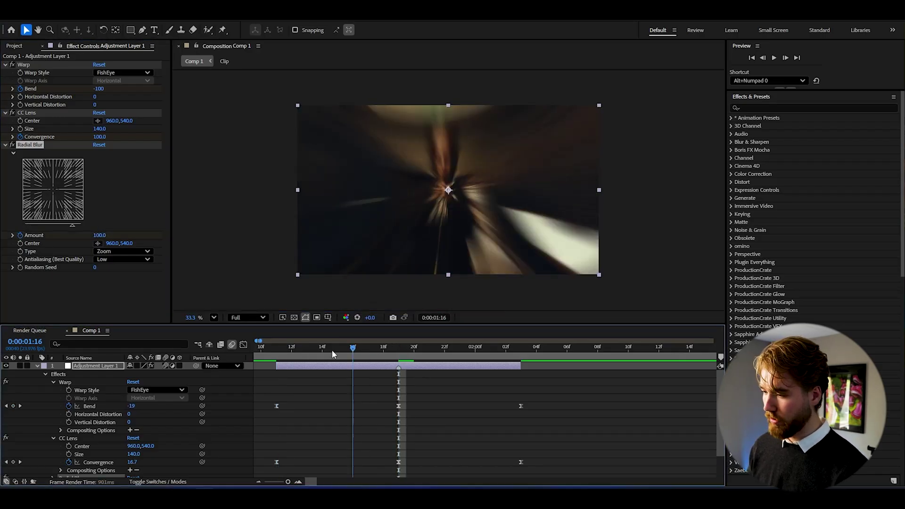
{"action": "key", "text": "j"}
{"action": "left_click", "coordinate": [100, 235]}
{"action": "type", "text": "0"}
{"action": "key", "text": "Return"}
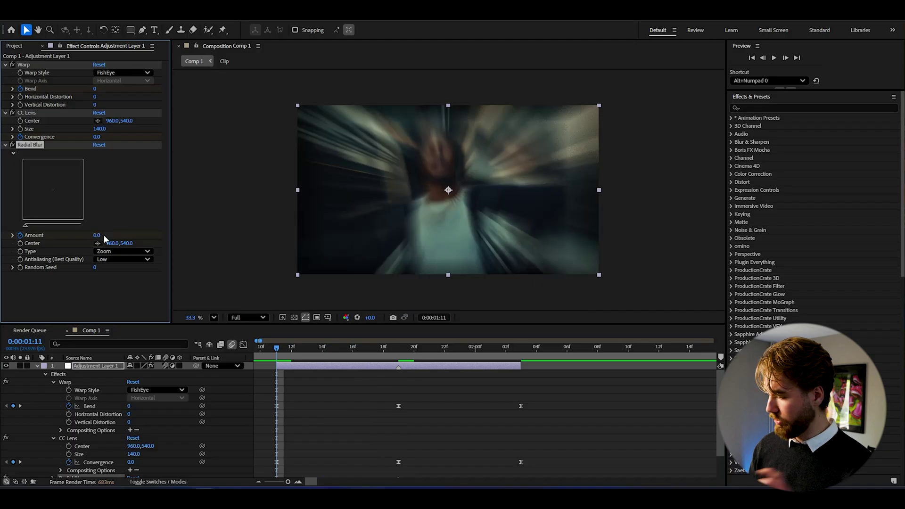
Set the Radial Blur Amount to 0 at the adjustment layer's end, at 0:00:02:03
{"action": "left_click", "coordinate": [521, 347]}
{"action": "key", "text": "ctrl+z"}
{"action": "left_click", "coordinate": [96, 236]}
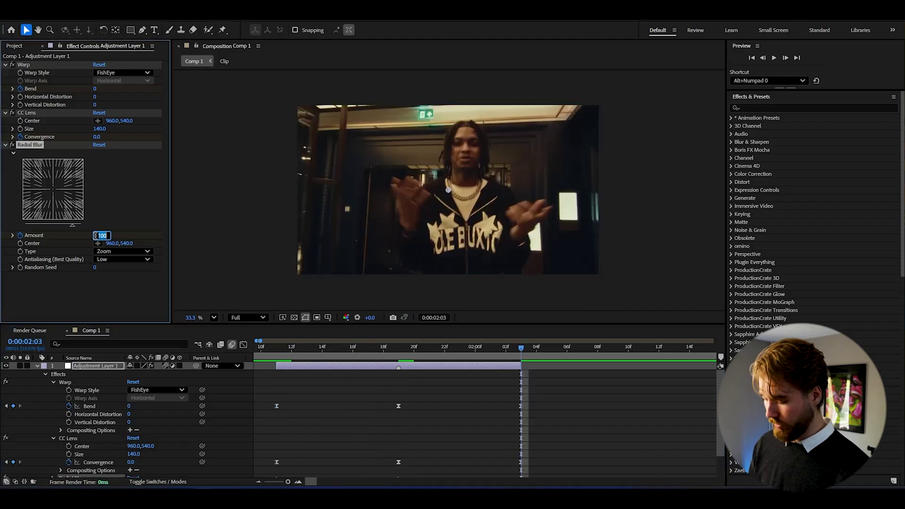
{"action": "type", "text": "0"}
{"action": "key", "text": "Return"}
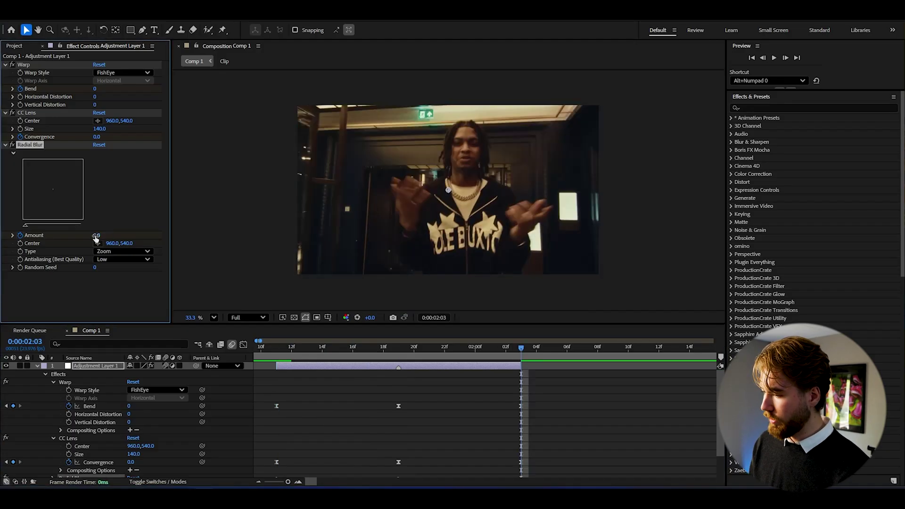
Easy-ease the three Radial Blur Amount keyframes and shape their value curve into a sharp peak at the cut
{"action": "scroll", "coordinate": [51, 446], "scroll_direction": "down", "scroll_amount": 3}
{"action": "left_click_drag", "start_coordinate": [568, 448], "coordinate": [273, 436]}
{"action": "key", "text": "F9"}
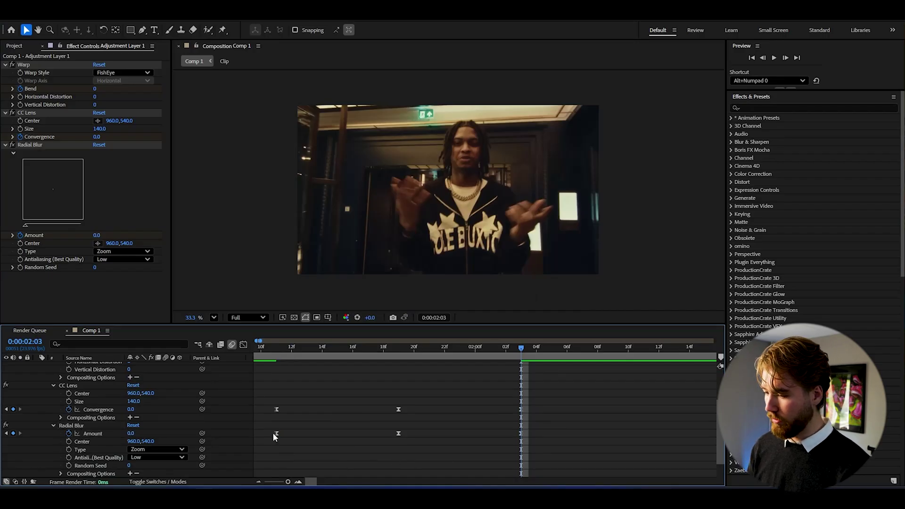
{"action": "key", "text": "shift+F3"}
{"action": "left_click_drag", "start_coordinate": [313, 444], "coordinate": [471, 441]}
{"action": "mouse_move", "coordinate": [359, 368]}
{"action": "left_mouse_down"}
{"action": "mouse_move", "coordinate": [395, 376]}
{"action": "mouse_move", "coordinate": [347, 376]}
{"action": "left_mouse_up"}
{"action": "left_click_drag", "start_coordinate": [480, 441], "coordinate": [396, 441]}
Preview the transition with the zoom blur from 0:00:01:11
{"action": "left_click_drag", "start_coordinate": [296, 349], "coordinate": [277, 352]}
{"action": "key", "text": "space"}
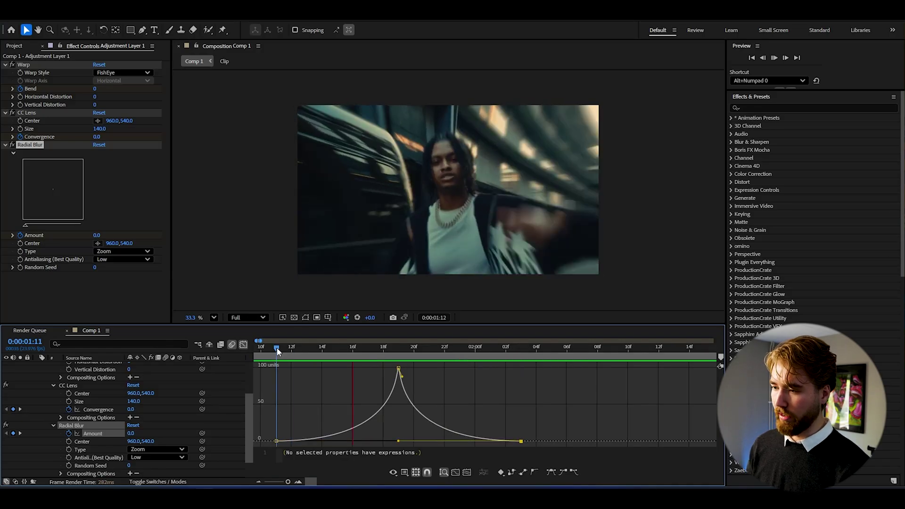
{"action": "left_click_drag", "start_coordinate": [277, 351], "coordinate": [303, 354]}
{"action": "key", "text": "space"}
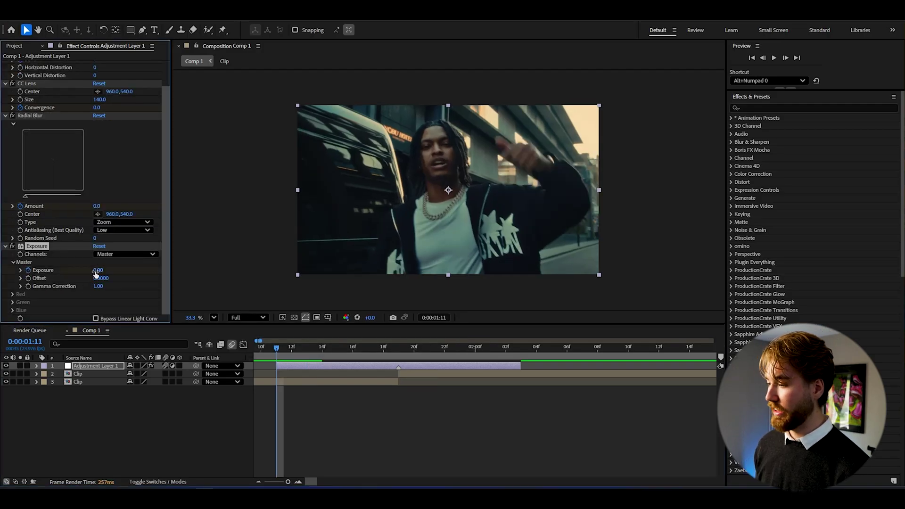
Keyframe the Exposure effect's master Exposure to 4 at 0:00:01:19 and back to 0 at 0:00:02:03
{"action": "left_click", "coordinate": [403, 351]}
{"action": "left_click", "coordinate": [97, 270]}
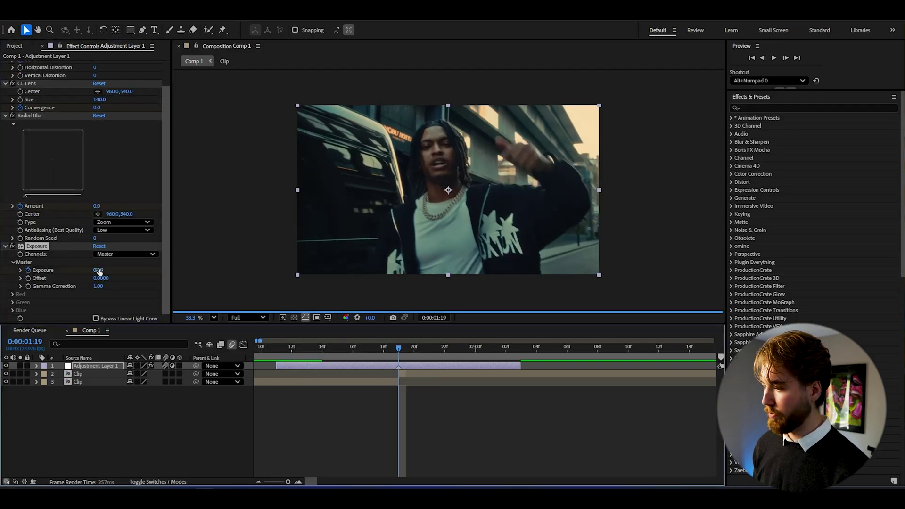
{"action": "type", "text": "4"}
{"action": "key", "text": "Return"}
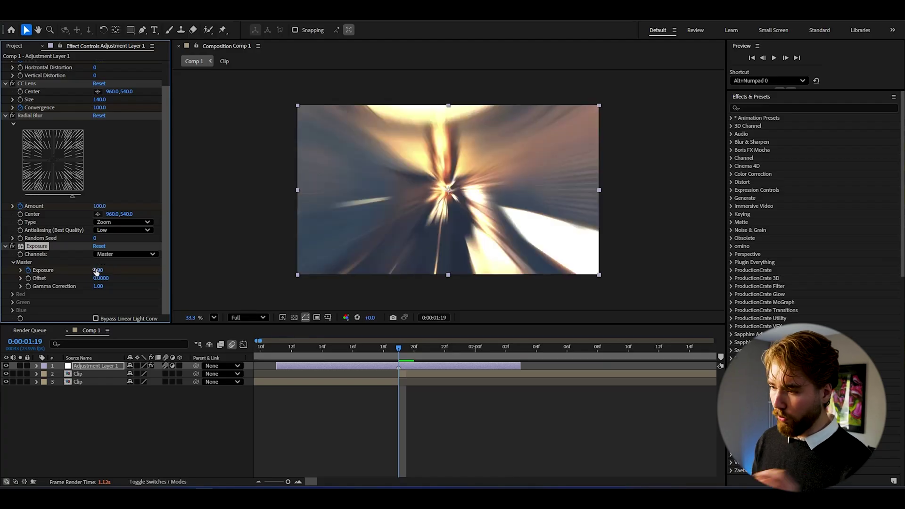
{"action": "left_click", "coordinate": [521, 359]}
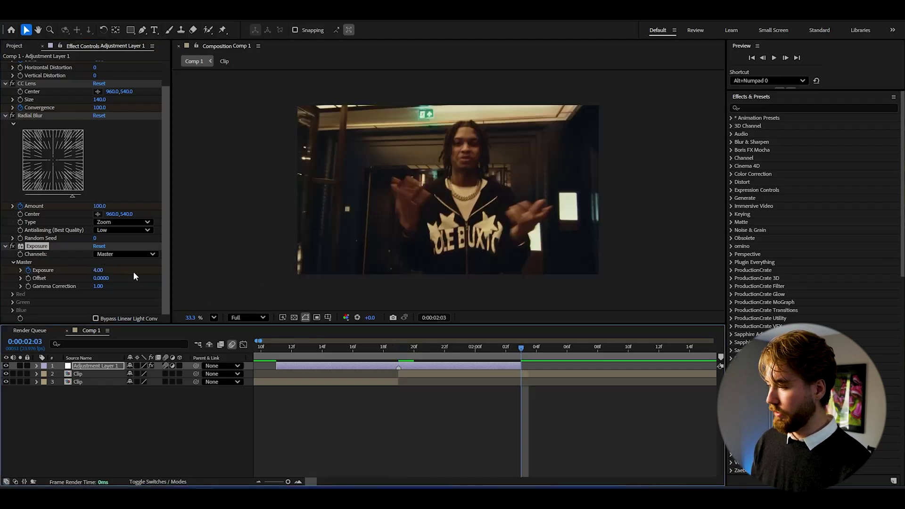
Reveal the master Exposure keyframes on the adjustment layer and apply Easy Ease to all three
{"action": "left_click", "coordinate": [36, 366]}
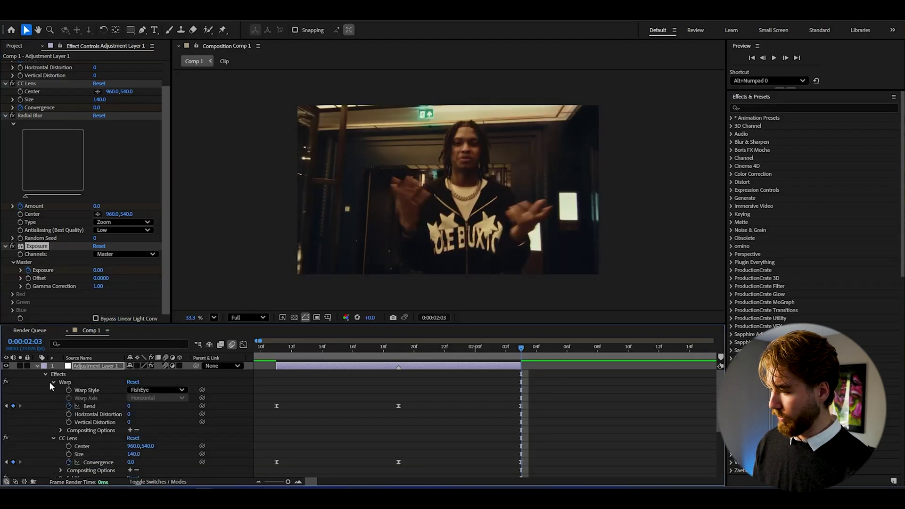
{"action": "left_click", "coordinate": [52, 382]}
{"action": "left_click", "coordinate": [53, 390]}
{"action": "left_click", "coordinate": [53, 398]}
{"action": "left_click", "coordinate": [53, 406]}
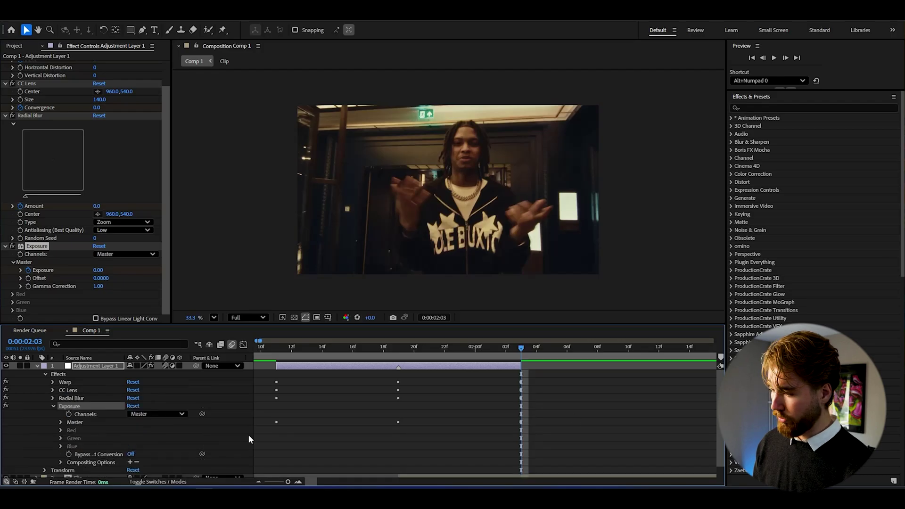
{"action": "left_click", "coordinate": [56, 423]}
{"action": "left_click_drag", "start_coordinate": [547, 427], "coordinate": [270, 435]}
{"action": "key", "text": "F9"}
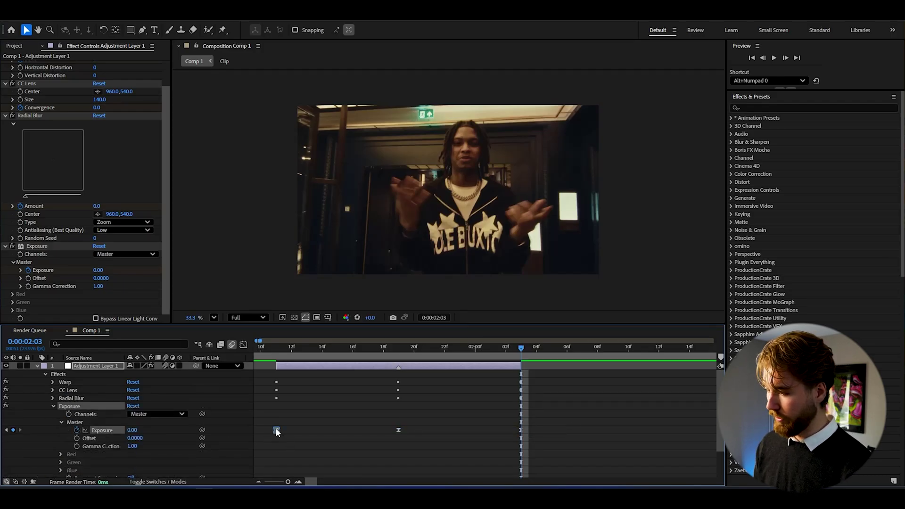
Shape the master Exposure value curve into a sharp peak at 0:00:01:19 by extending the outer handles to the cut
{"action": "key", "text": "shift+F3"}
{"action": "left_click_drag", "start_coordinate": [317, 442], "coordinate": [460, 444]}
{"action": "left_click_drag", "start_coordinate": [358, 367], "coordinate": [395, 382]}
{"action": "left_click", "coordinate": [396, 381]}
{"action": "left_click", "coordinate": [399, 369]}
{"action": "left_click_drag", "start_coordinate": [479, 442], "coordinate": [367, 438]}
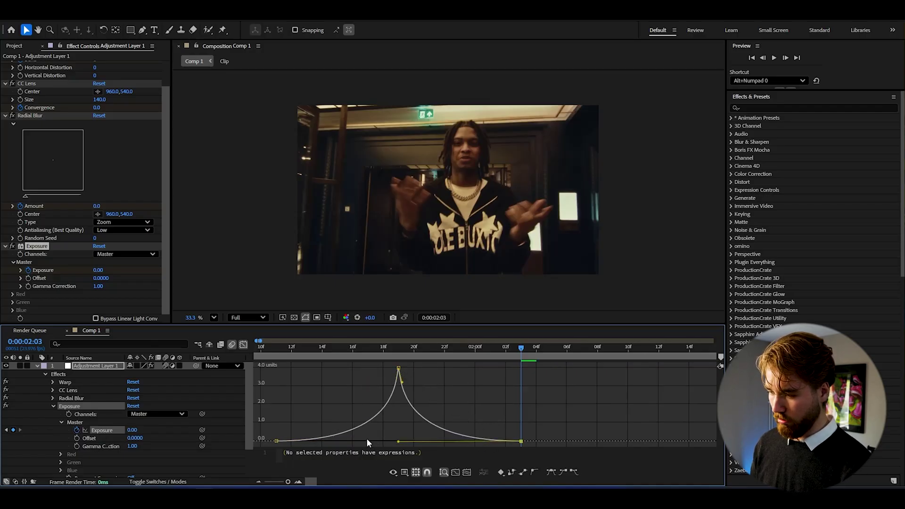
Leave the value graph and preview the transition with the exposure flash
{"action": "left_click", "coordinate": [292, 350]}
{"action": "key", "text": "shift+F3"}
{"action": "key", "text": "space"}
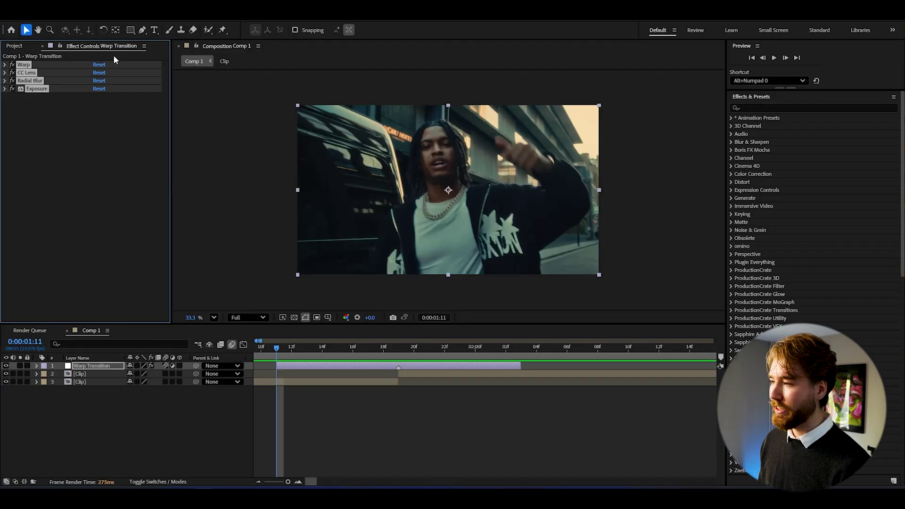
{"action": "left_click", "coordinate": [131, 20]}
{"action": "left_click", "coordinate": [136, 25]}
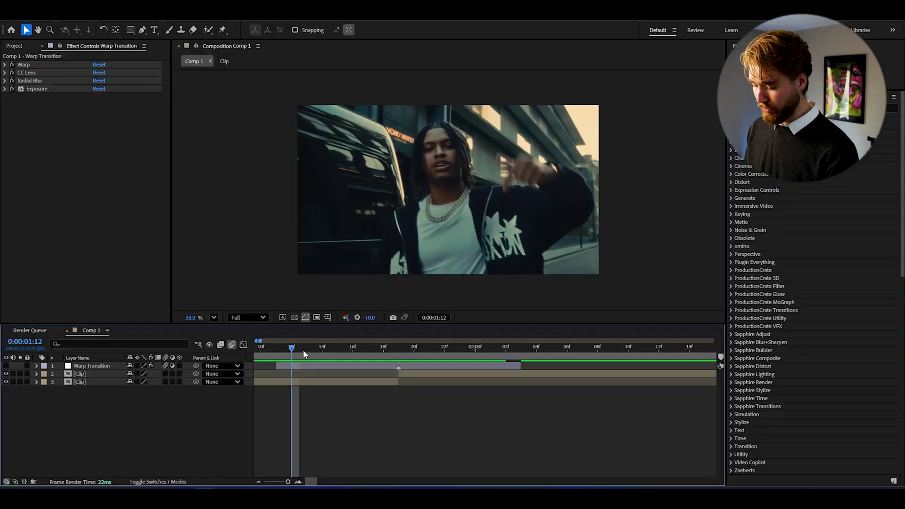
Add a new adjustment layer and open the WARP TRANSITION PRESETS folder among the animation presets
{"action": "key", "text": "ctrl+alt+y"}
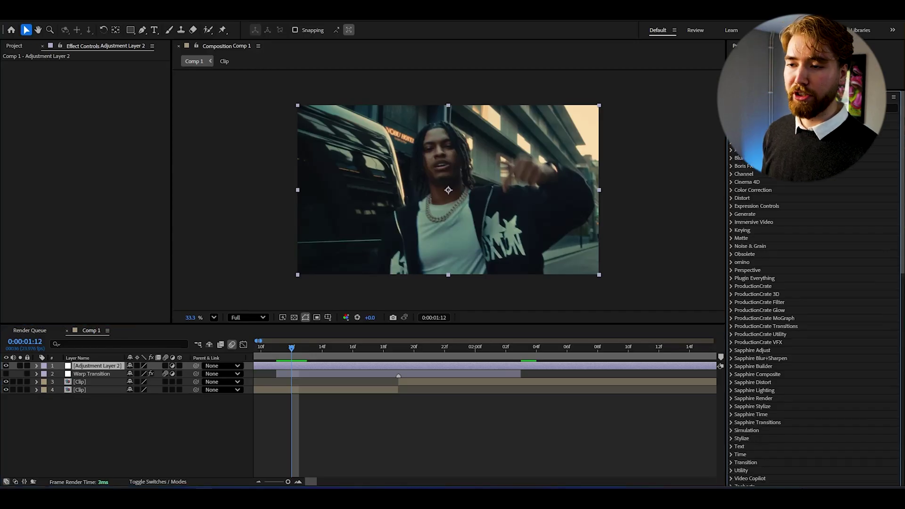
{"action": "scroll", "coordinate": [811, 320], "scroll_direction": "up", "scroll_amount": 10}
{"action": "scroll", "coordinate": [776, 315], "scroll_direction": "down", "scroll_amount": 6}
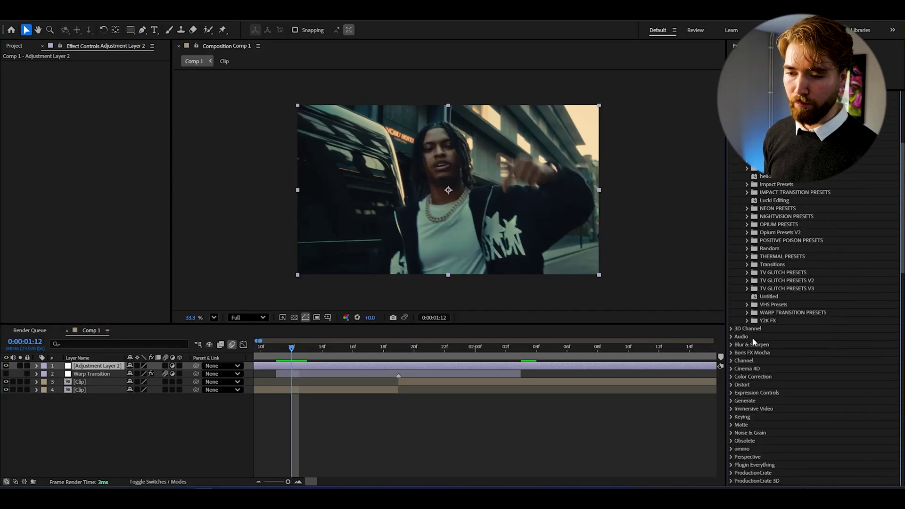
{"action": "left_click", "coordinate": [748, 313]}
{"action": "scroll", "coordinate": [801, 313], "scroll_direction": "down", "scroll_amount": 4}
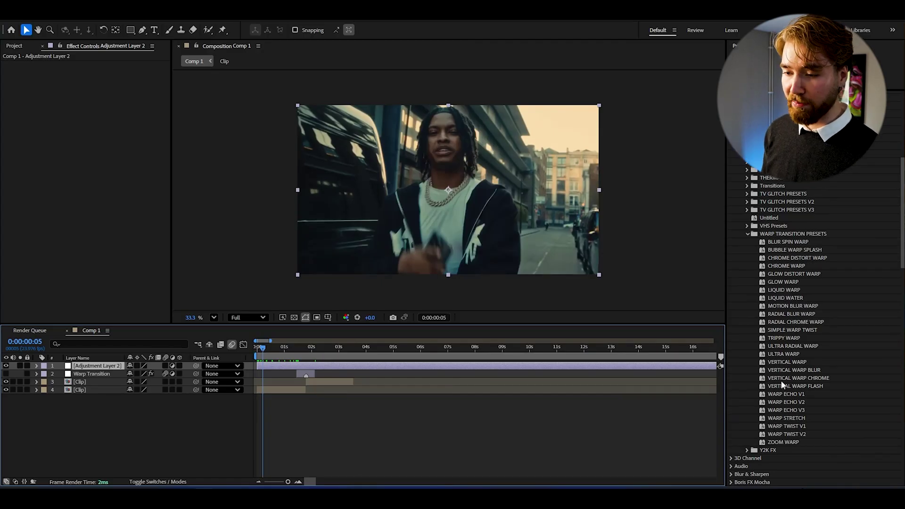
Apply the GLOW DISTORT WARP preset to the new adjustment layer
{"action": "left_click", "coordinate": [797, 275]}
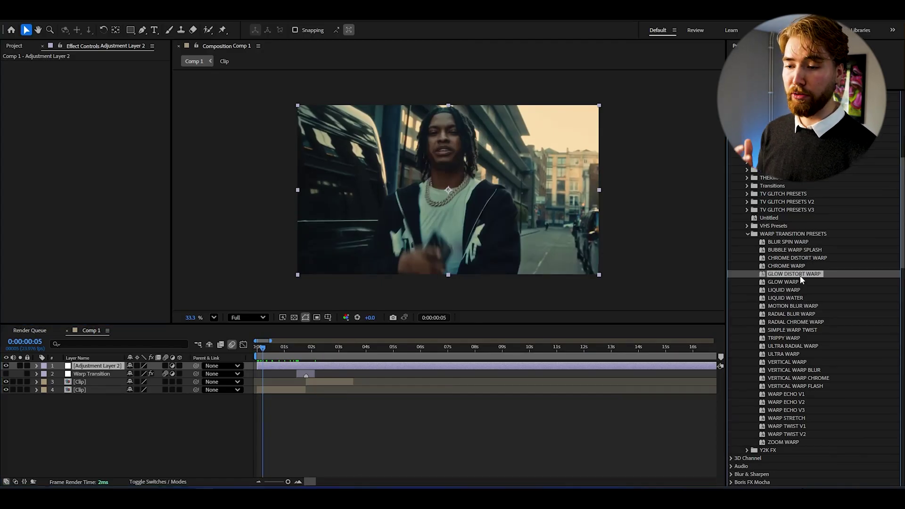
{"action": "left_click_drag", "start_coordinate": [343, 317], "coordinate": [279, 365]}
{"action": "left_click", "coordinate": [297, 481]}
{"action": "left_click", "coordinate": [298, 480]}
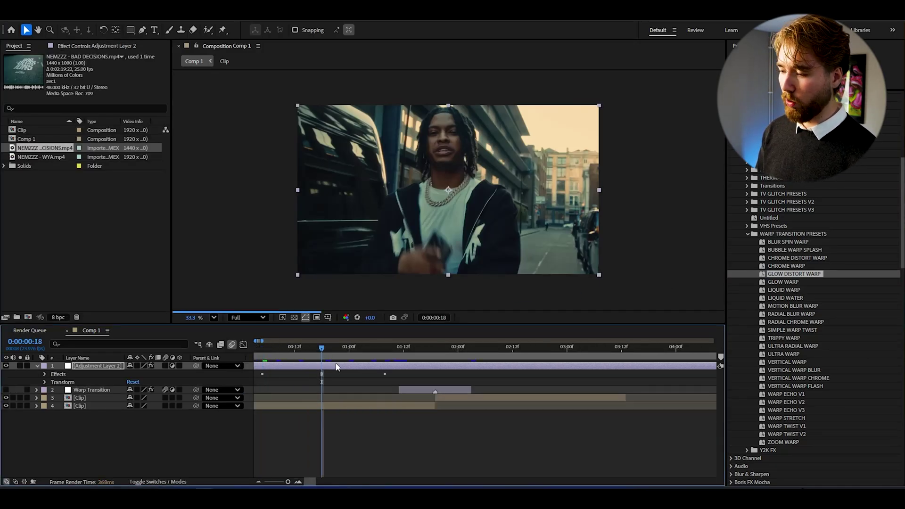
Cut off the adjustment layer after the preset's last keyframe and centre the GLOW DISTORT WARP layer over the cut
{"action": "left_click_drag", "start_coordinate": [355, 368], "coordinate": [372, 352]}
{"action": "key", "text": "ctrl+shift+d"}
{"action": "key", "text": "Delete"}
{"action": "left_click", "coordinate": [445, 366]}
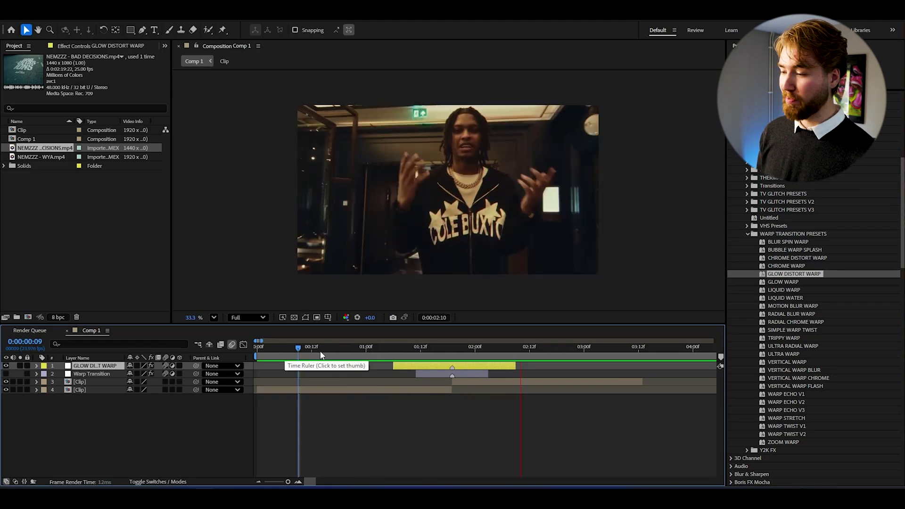
Preview the GLOW DISTORT WARP transition across the cut
{"action": "left_click", "coordinate": [330, 351]}
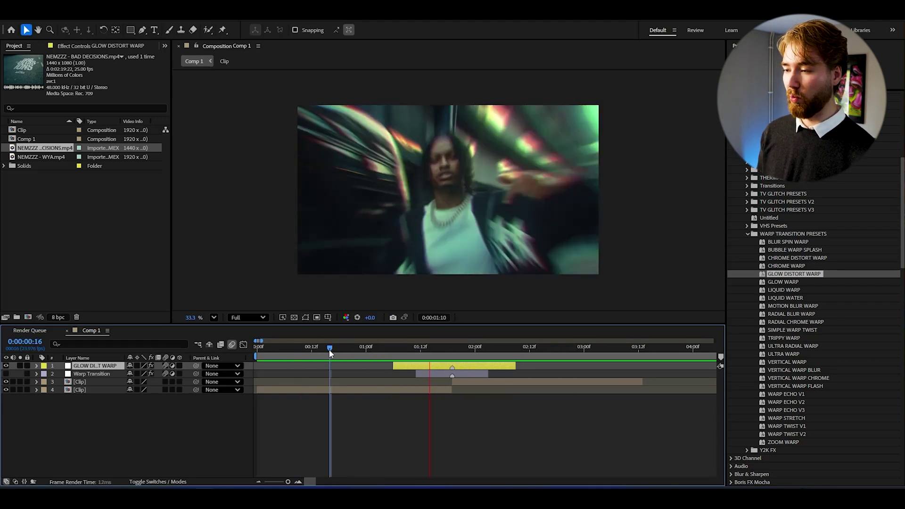
{"action": "left_click_drag", "start_coordinate": [330, 351], "coordinate": [529, 347]}
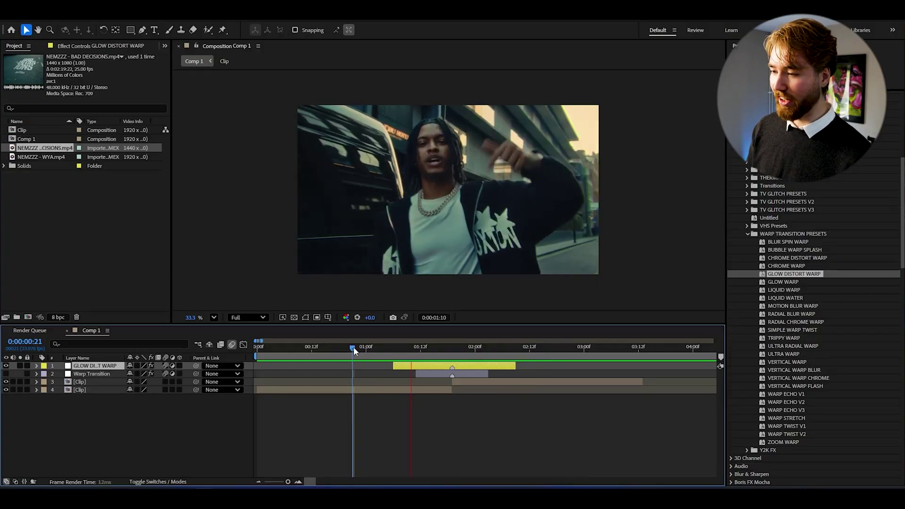
{"action": "key", "text": "space"}
Hide the GLOW DISTORT WARP layer and apply the LIQUID WATER preset to a new adjustment layer centred over the cut
{"action": "key", "text": "ctrl+alt+y"}
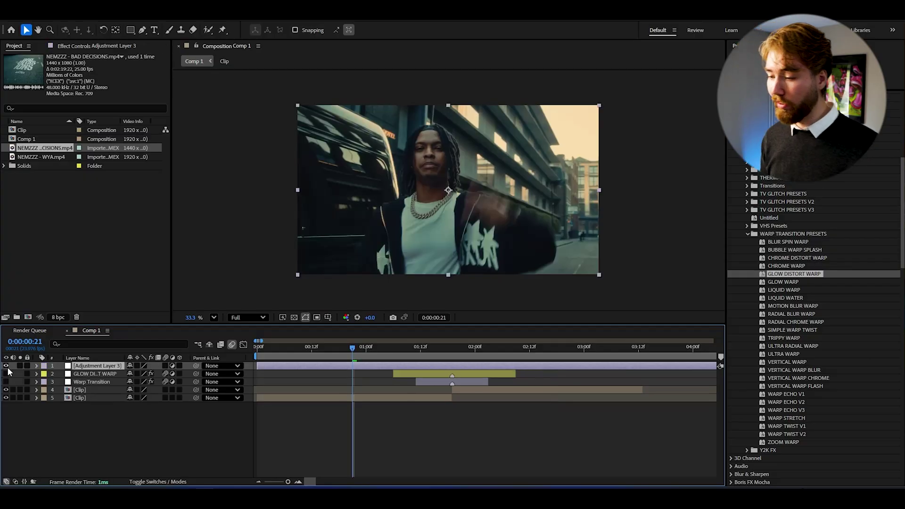
{"action": "left_click", "coordinate": [776, 299]}
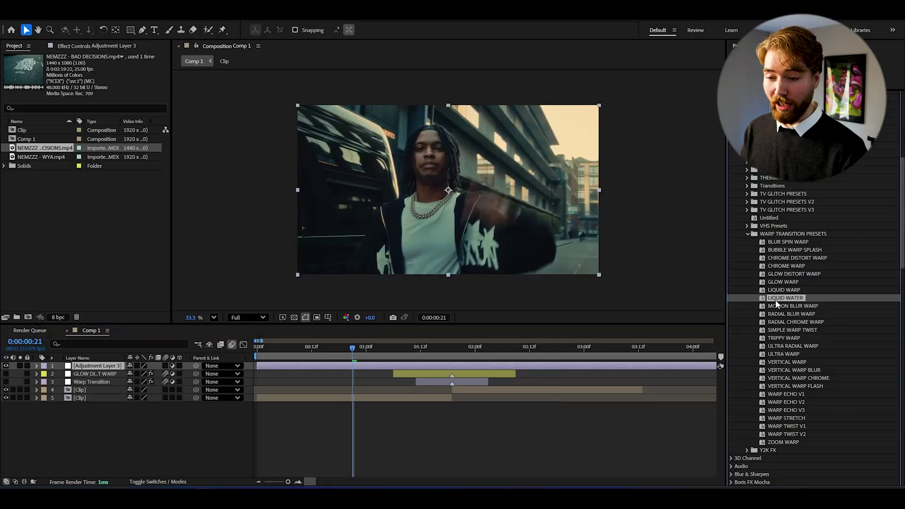
{"action": "left_click_drag", "start_coordinate": [268, 333], "coordinate": [328, 365]}
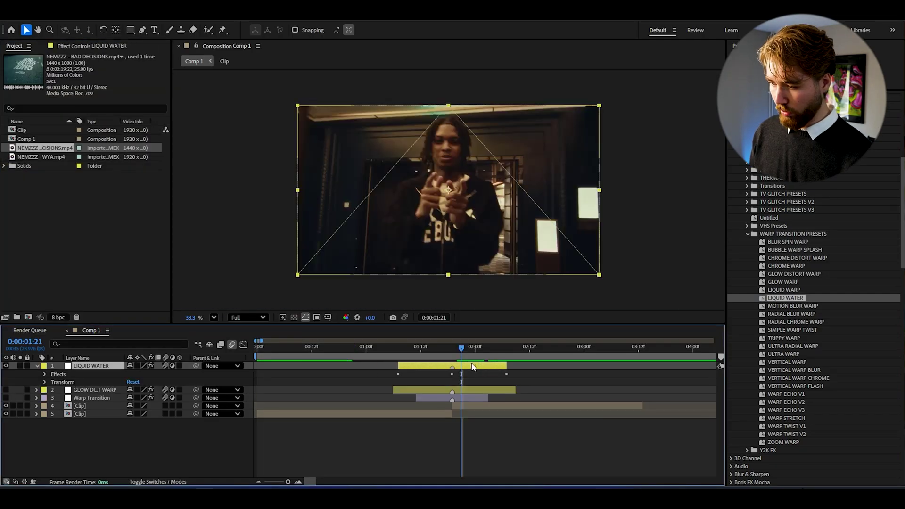
Save the project and preview the LIQUID WATER transition
{"action": "key", "text": "ctrl+s"}
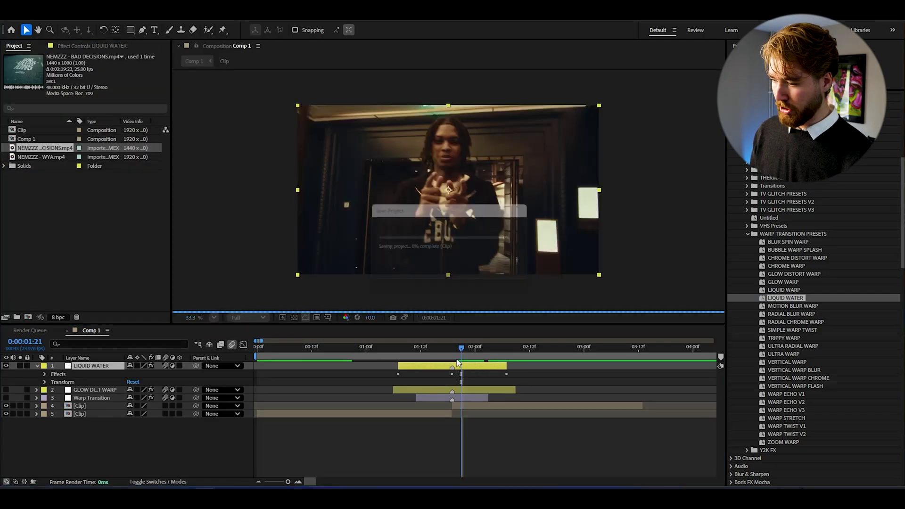
{"action": "key", "text": "space"}
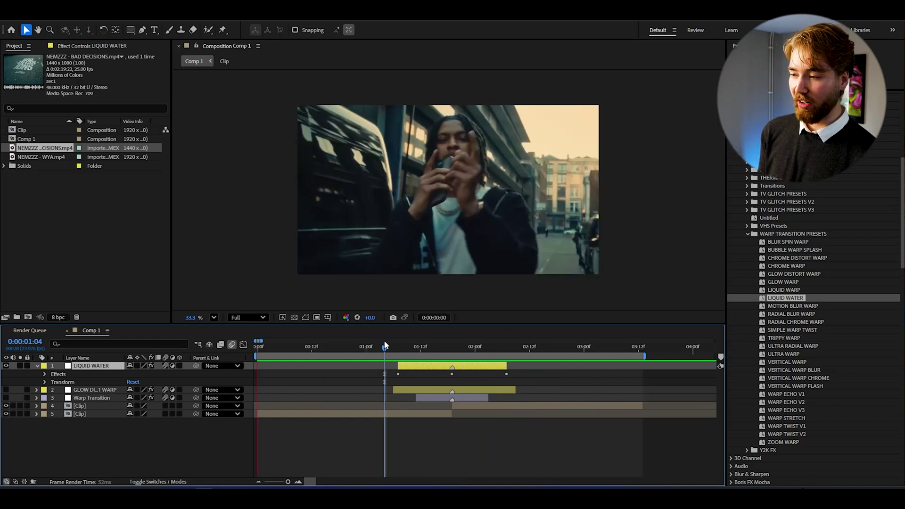
Hide the LIQUID WATER layer and apply the ULTRA RADIAL WARP preset to a new adjustment layer
{"action": "key", "text": "ctrl+alt+y"}
{"action": "left_click", "coordinate": [782, 354]}
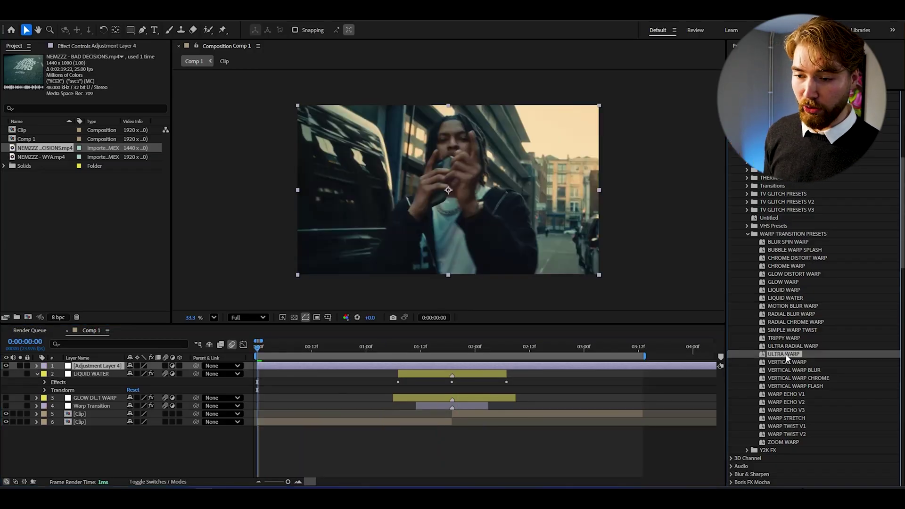
{"action": "left_click_drag", "start_coordinate": [711, 341], "coordinate": [100, 367]}
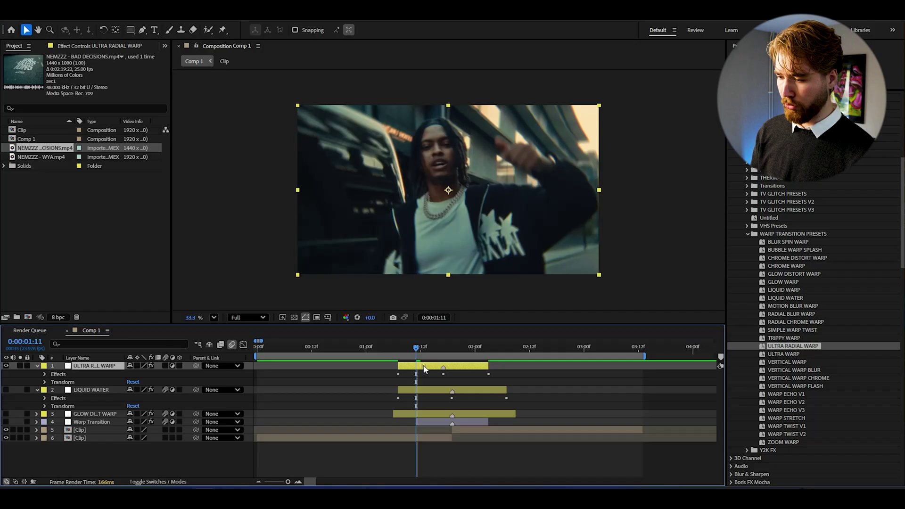